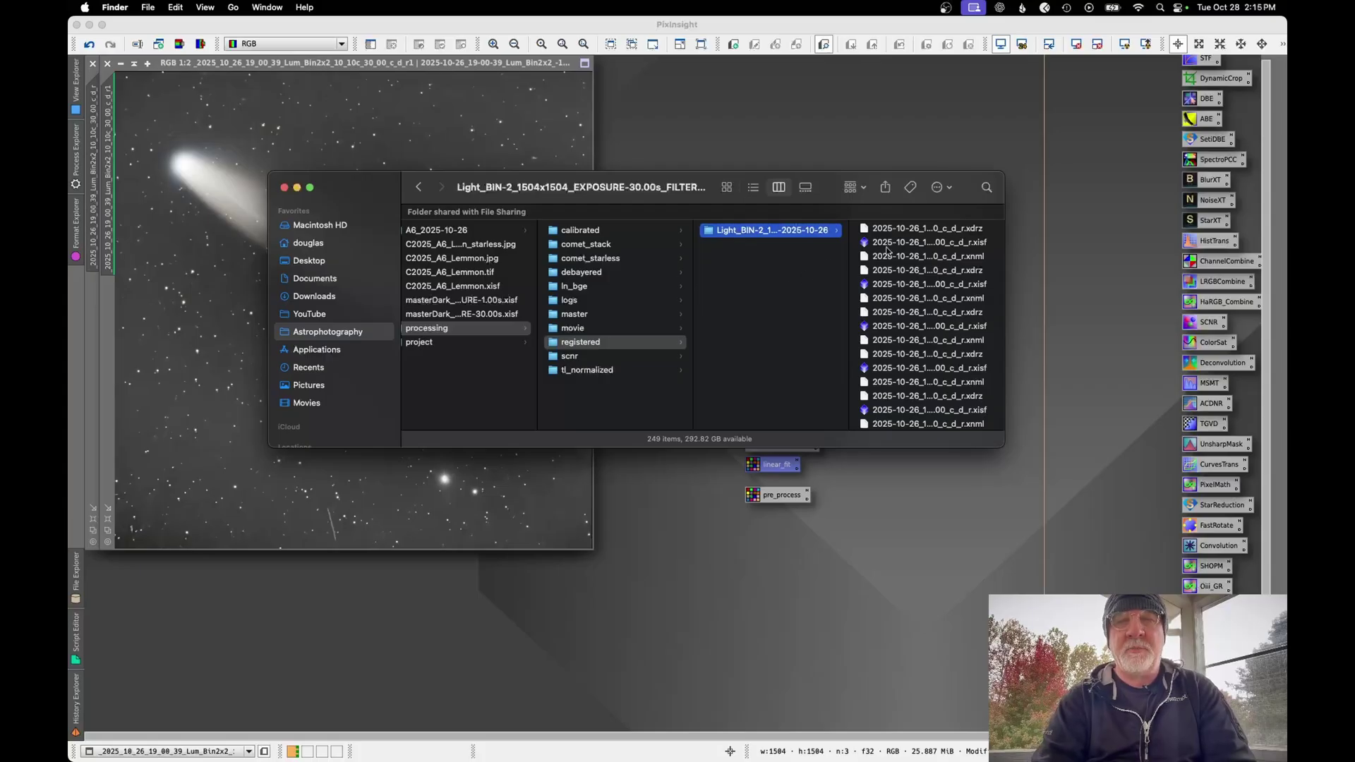
Return to PixInsight, show the comet image's processing history, and open the comet_process container.
click(800, 114)
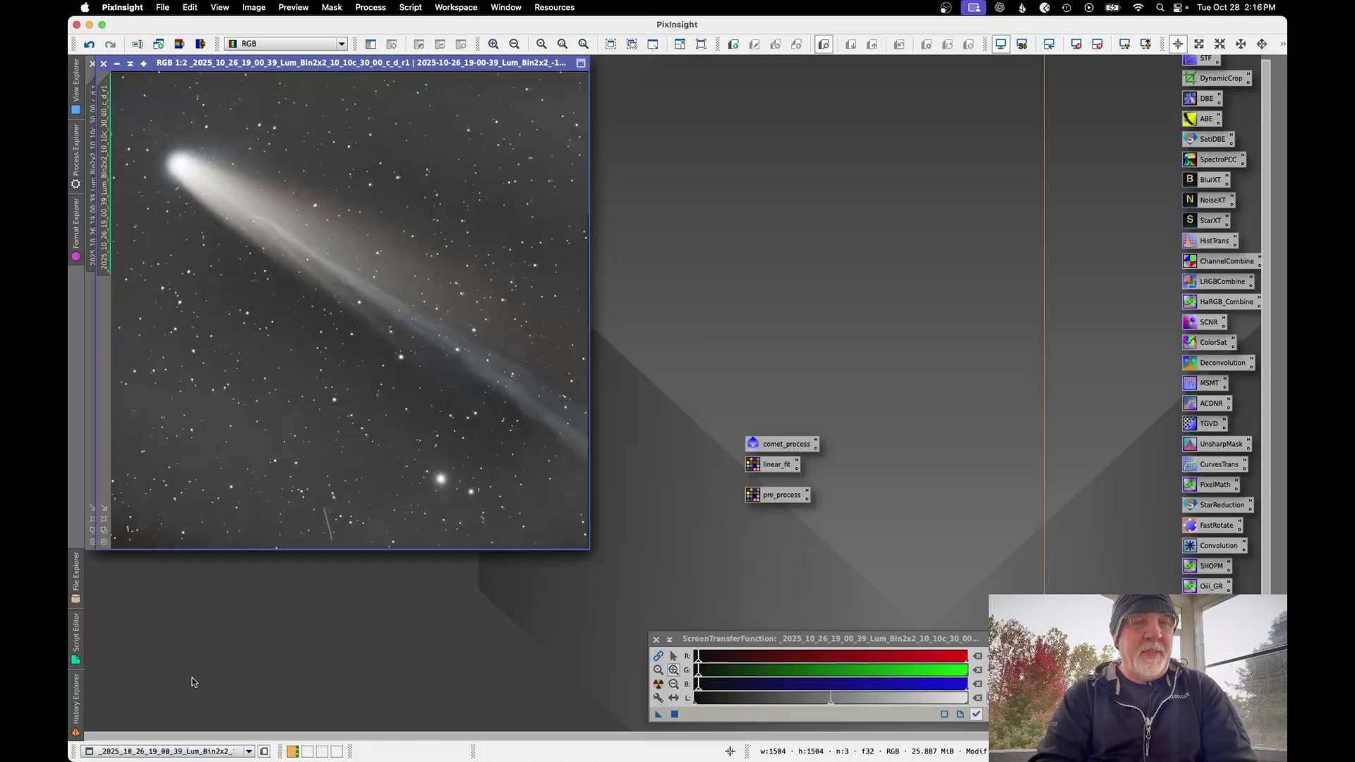
click(74, 709)
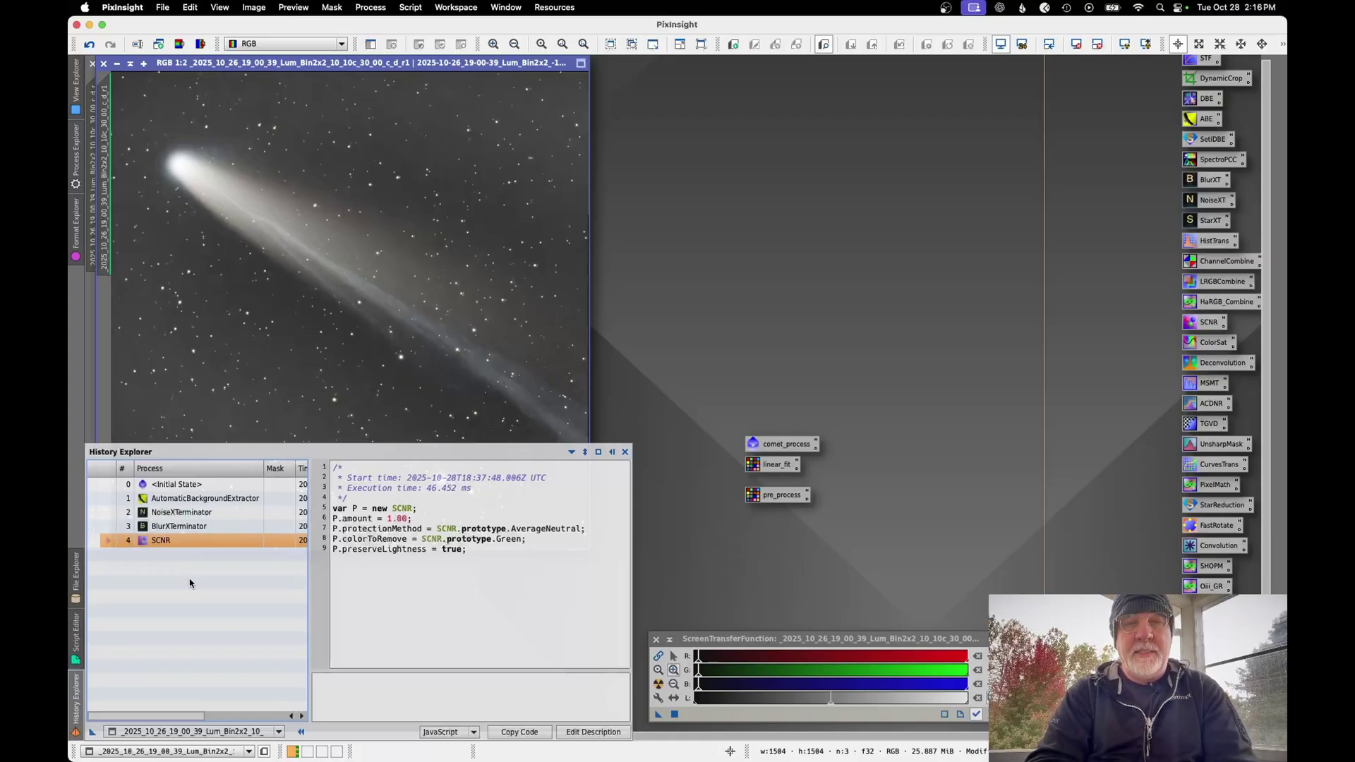
double_click(768, 447)
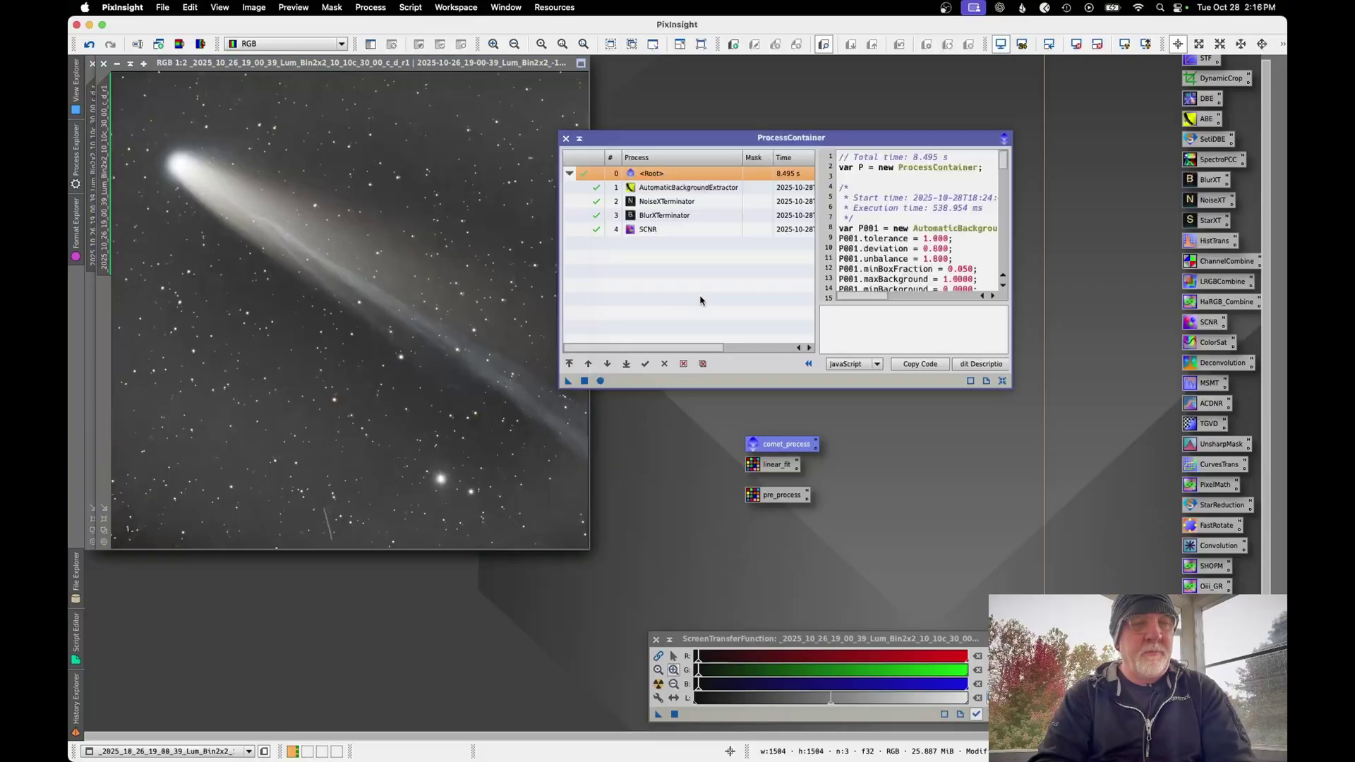
mouse_move(81, 688)
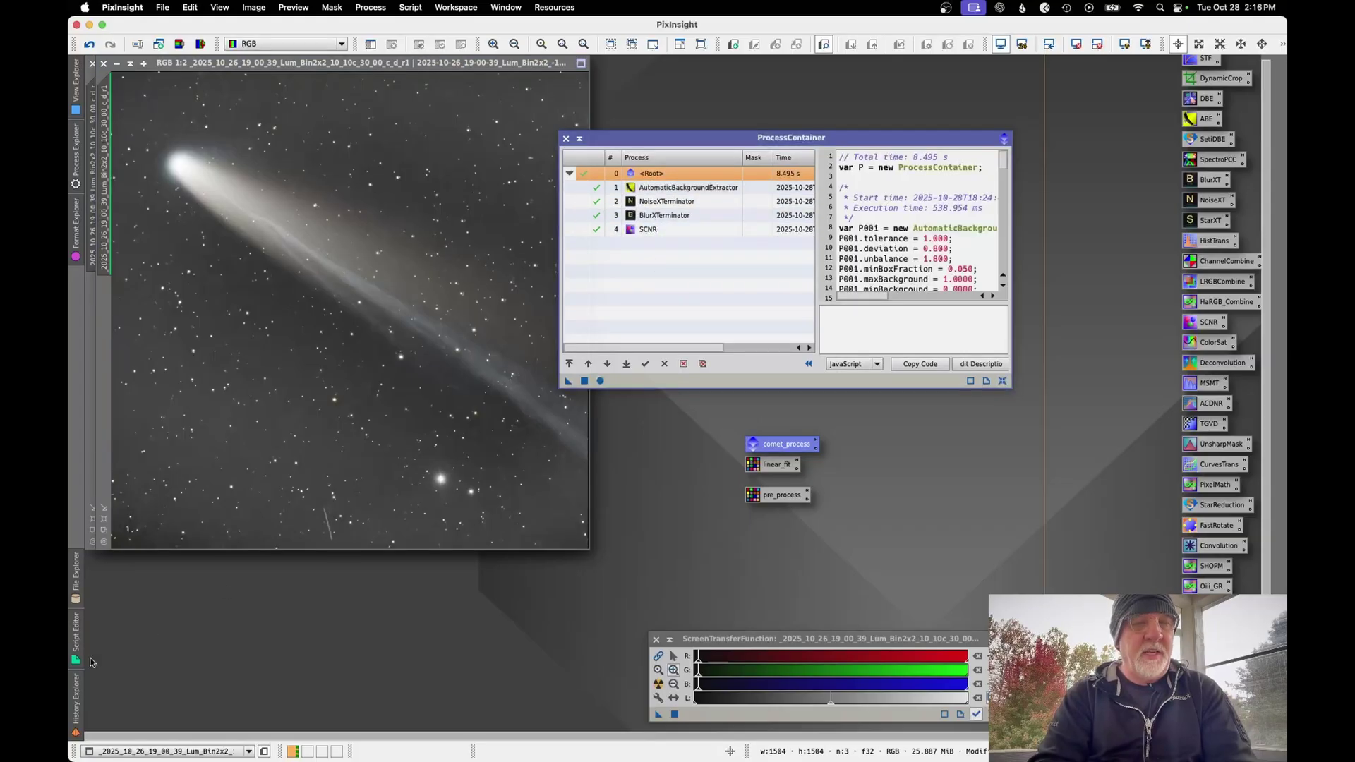
Add the SCNR history entry to the process container, remove that duplicate again, and close the container.
drag(164, 544, 670, 280)
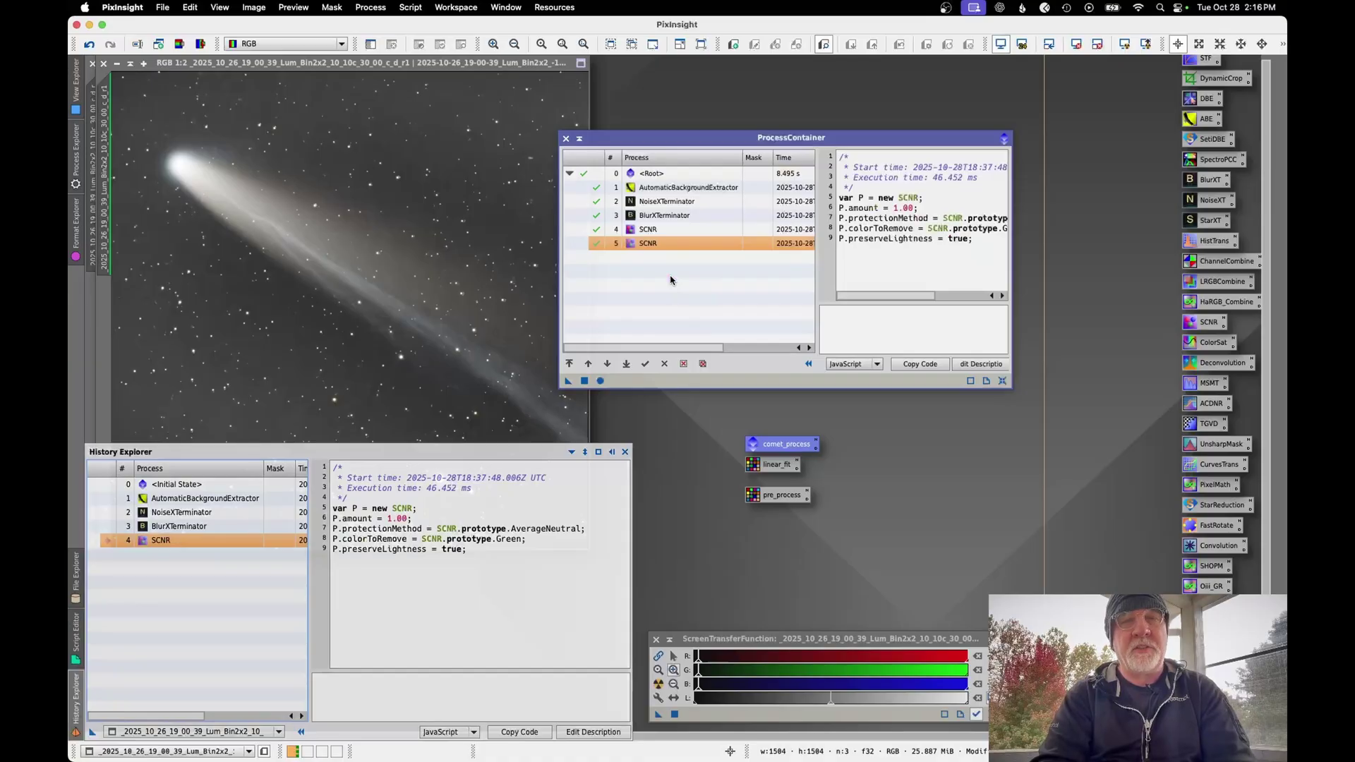
click(683, 364)
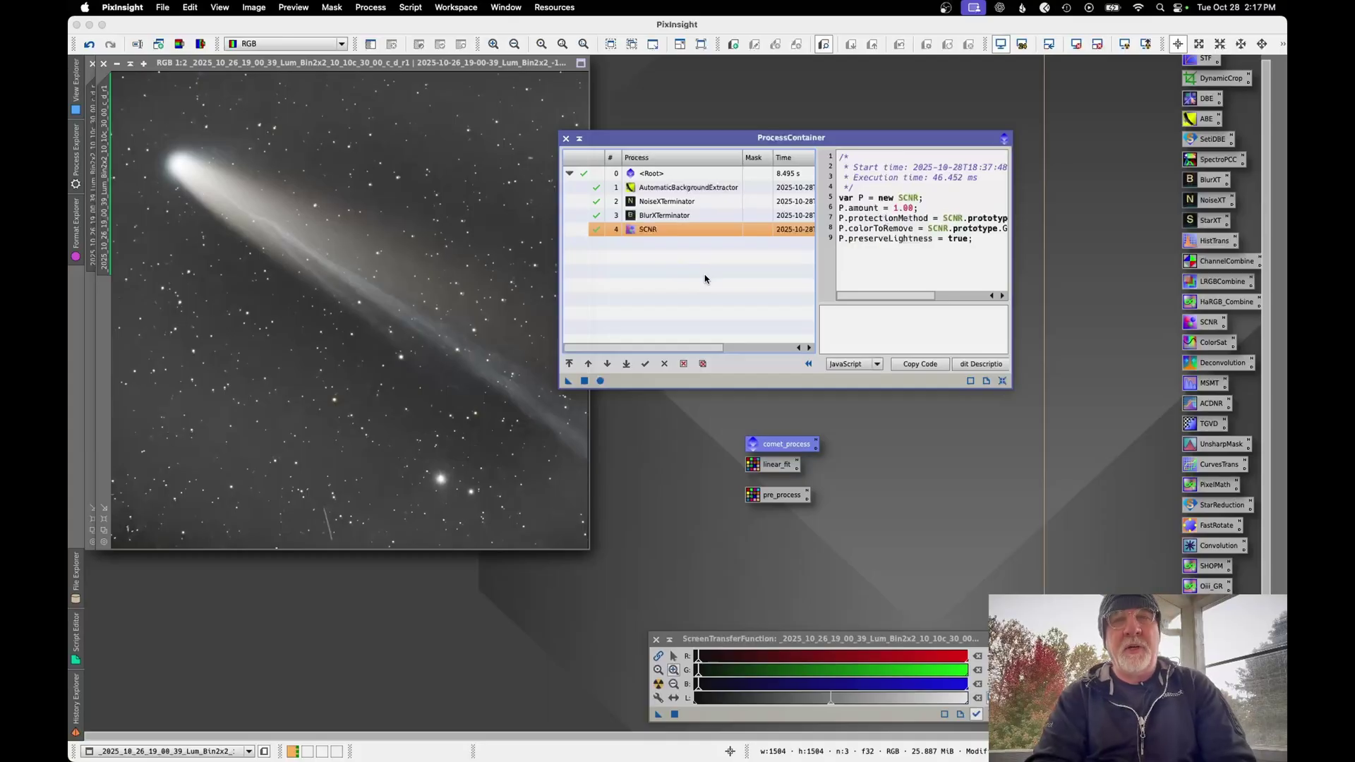
click(566, 139)
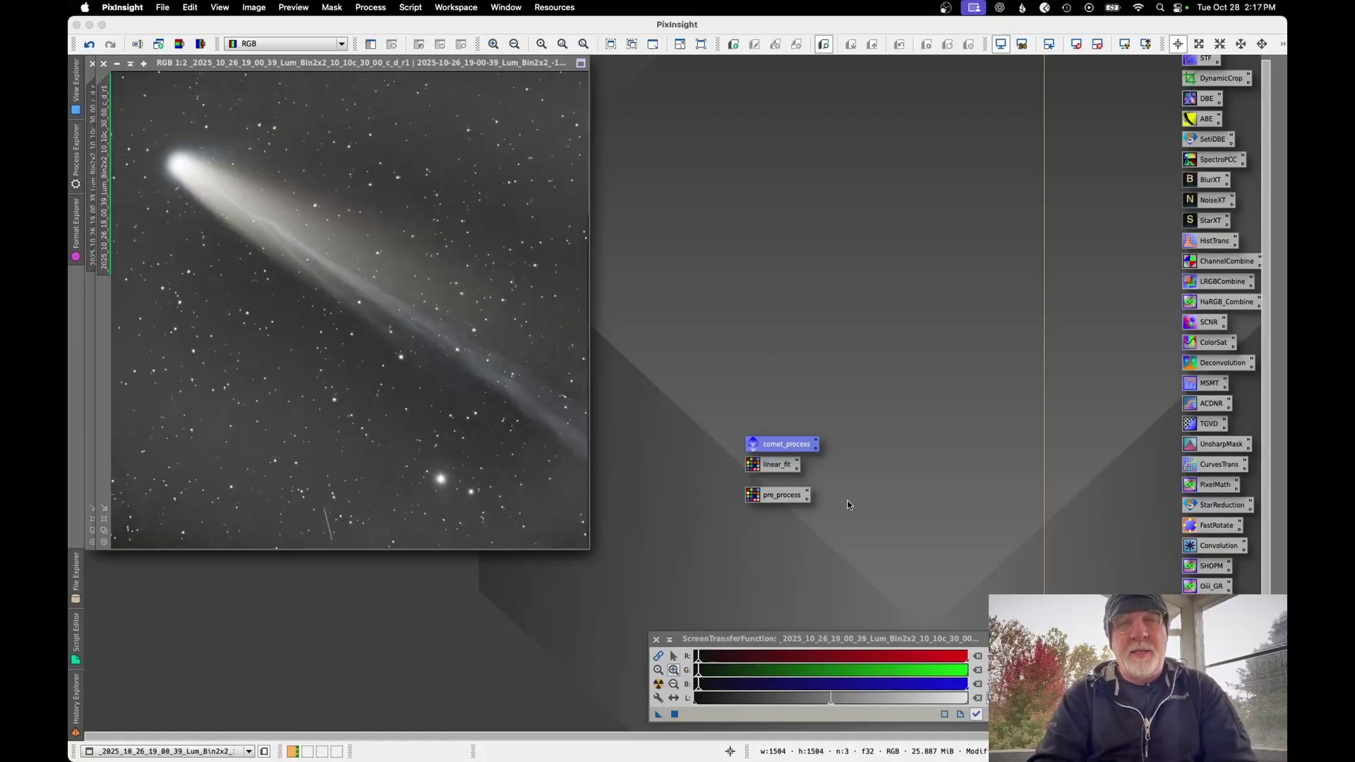
Open the linear_fit image container, inspect the files in the tl_normalized output folder in Finder, and close both windows.
double_click(779, 468)
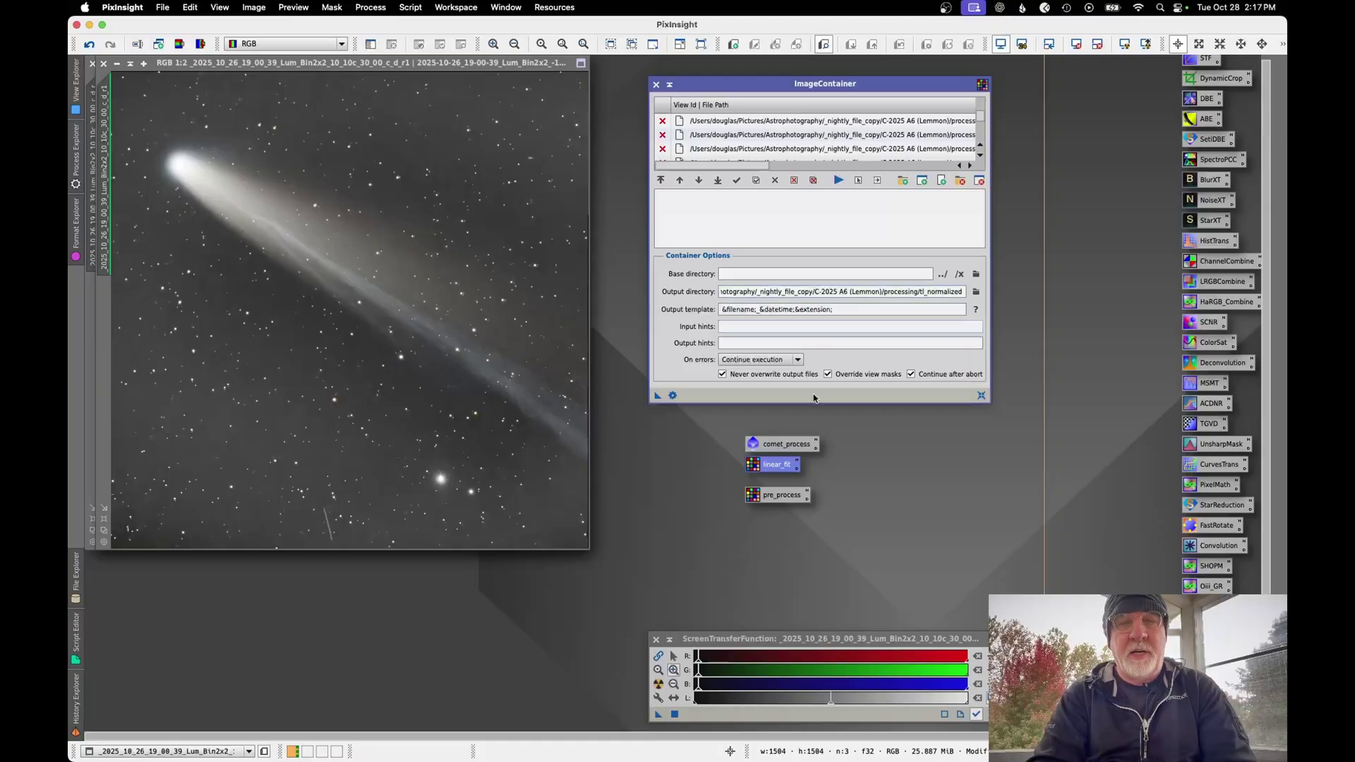
mouse_move(469, 751)
click(300, 746)
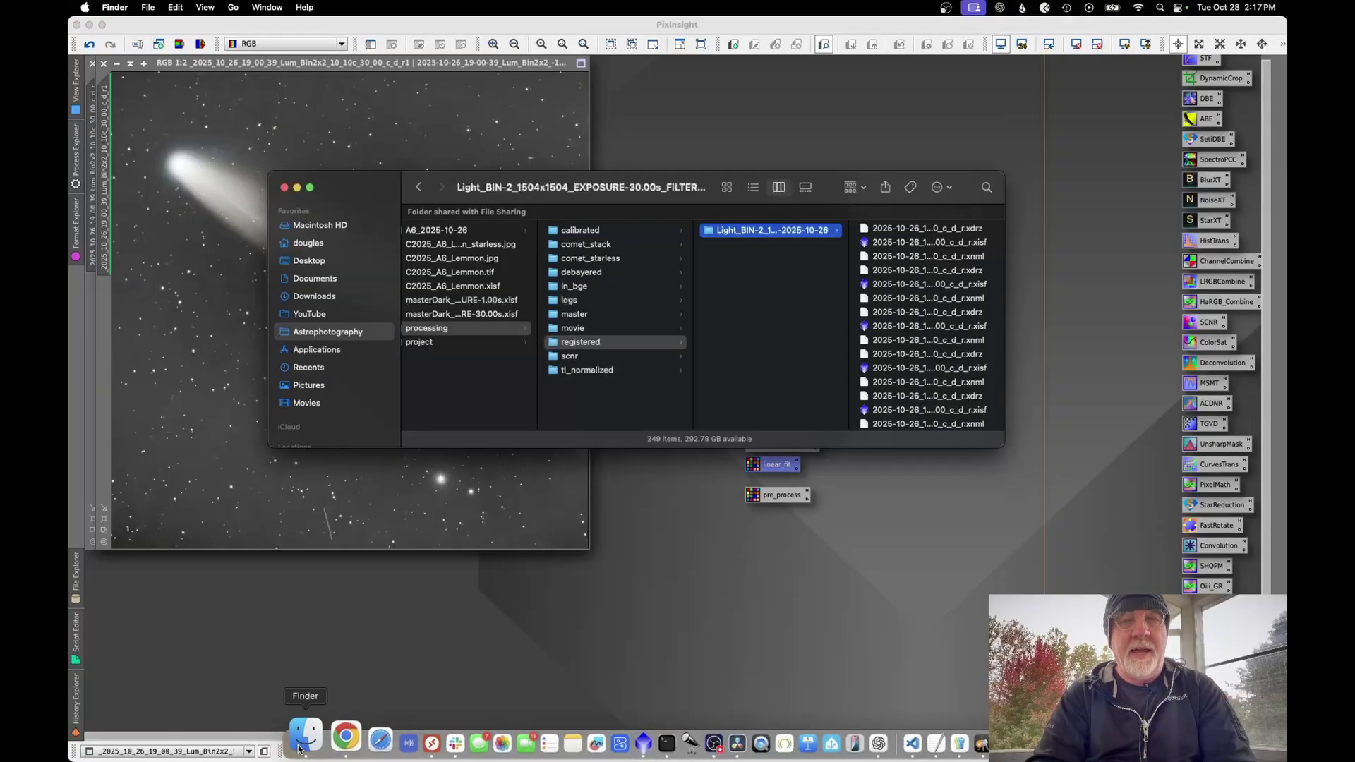
click(587, 370)
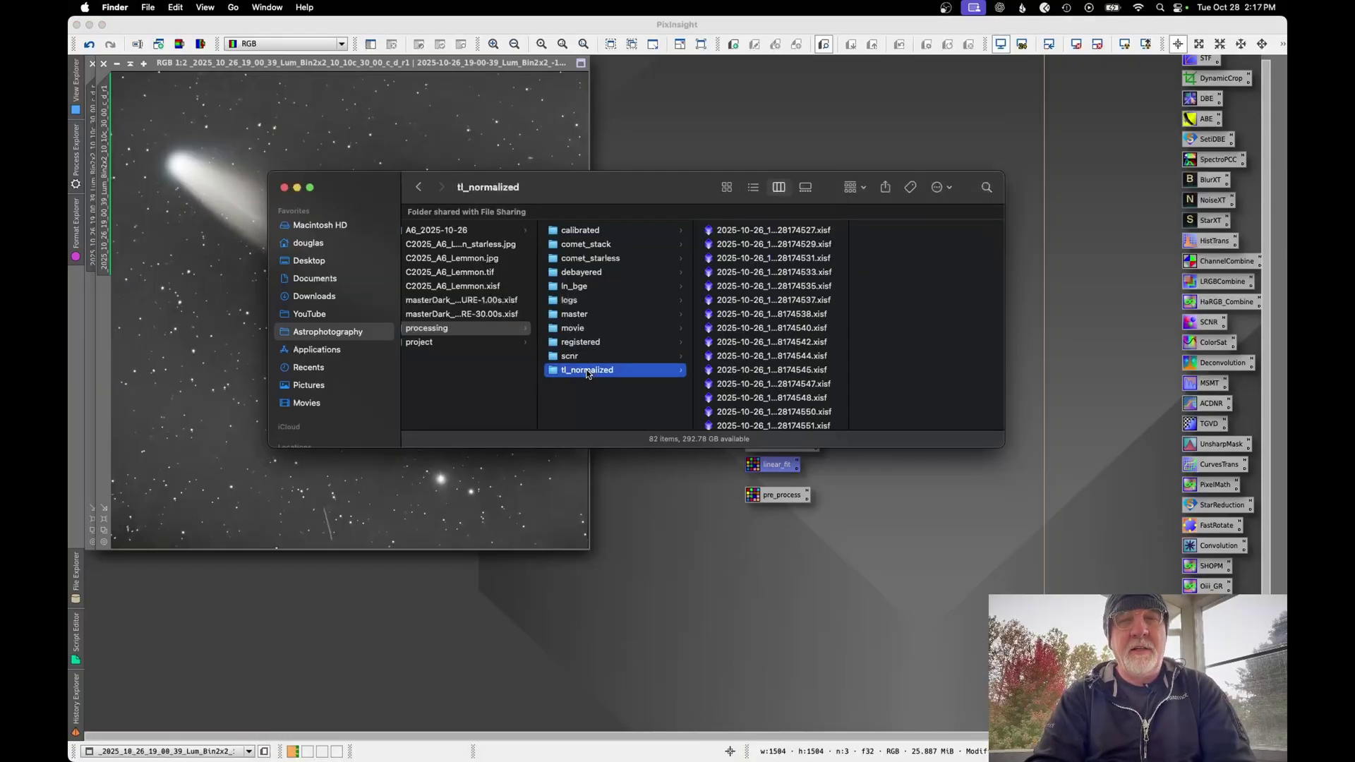
scroll(795, 274, down, 20)
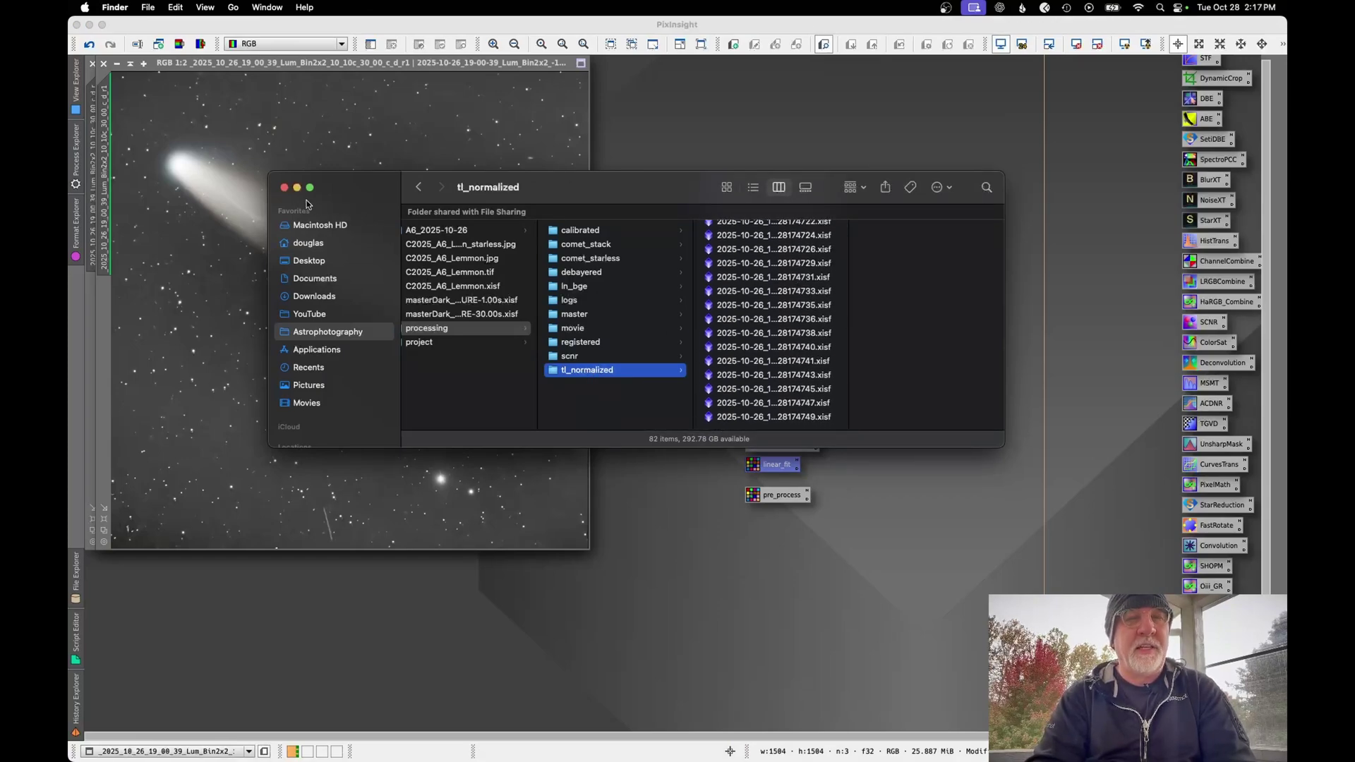
click(285, 188)
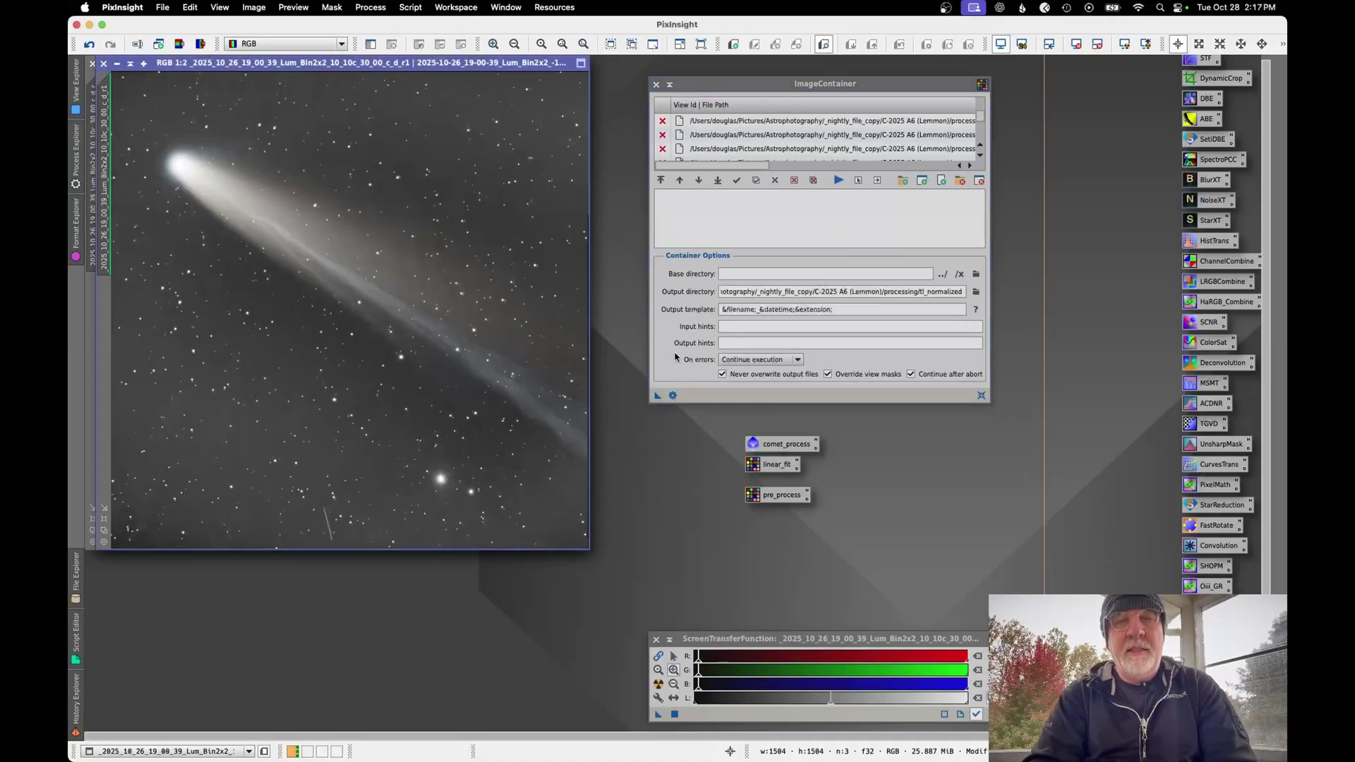
click(657, 85)
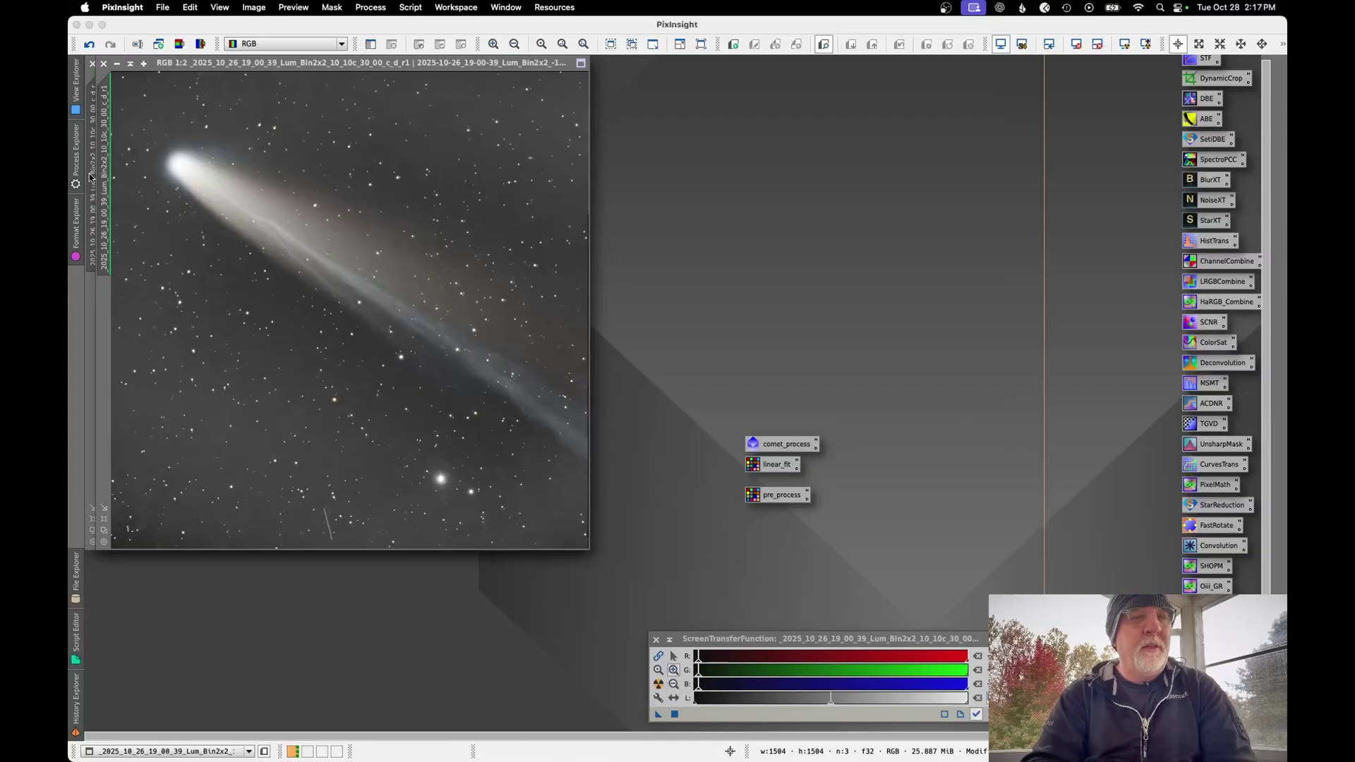
Open LinearFit, set its reference image to _2025_10_26_19_00_39_Lum_Bin2x2_10_10c_30_00_c_d_r, and try applying it to the linear_fit container.
click(75, 159)
text(Linear)
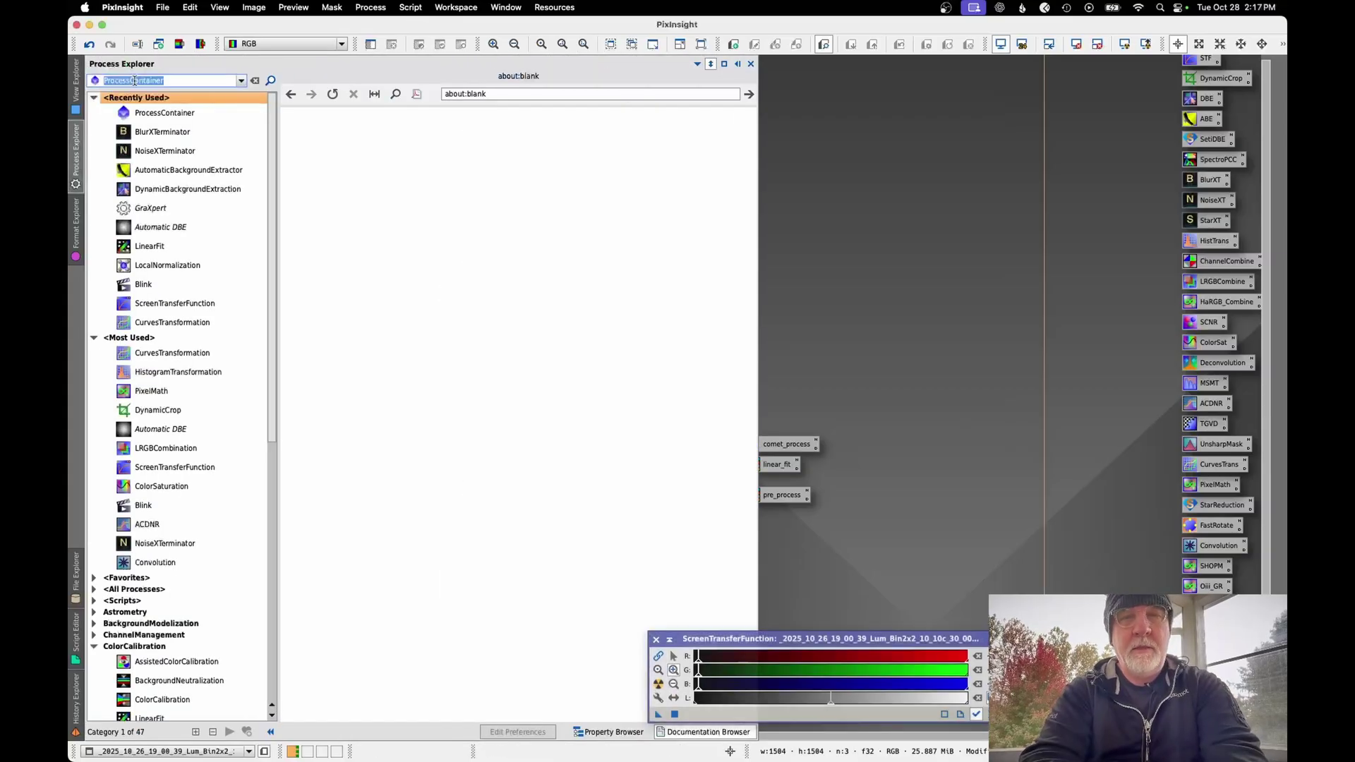
click(119, 136)
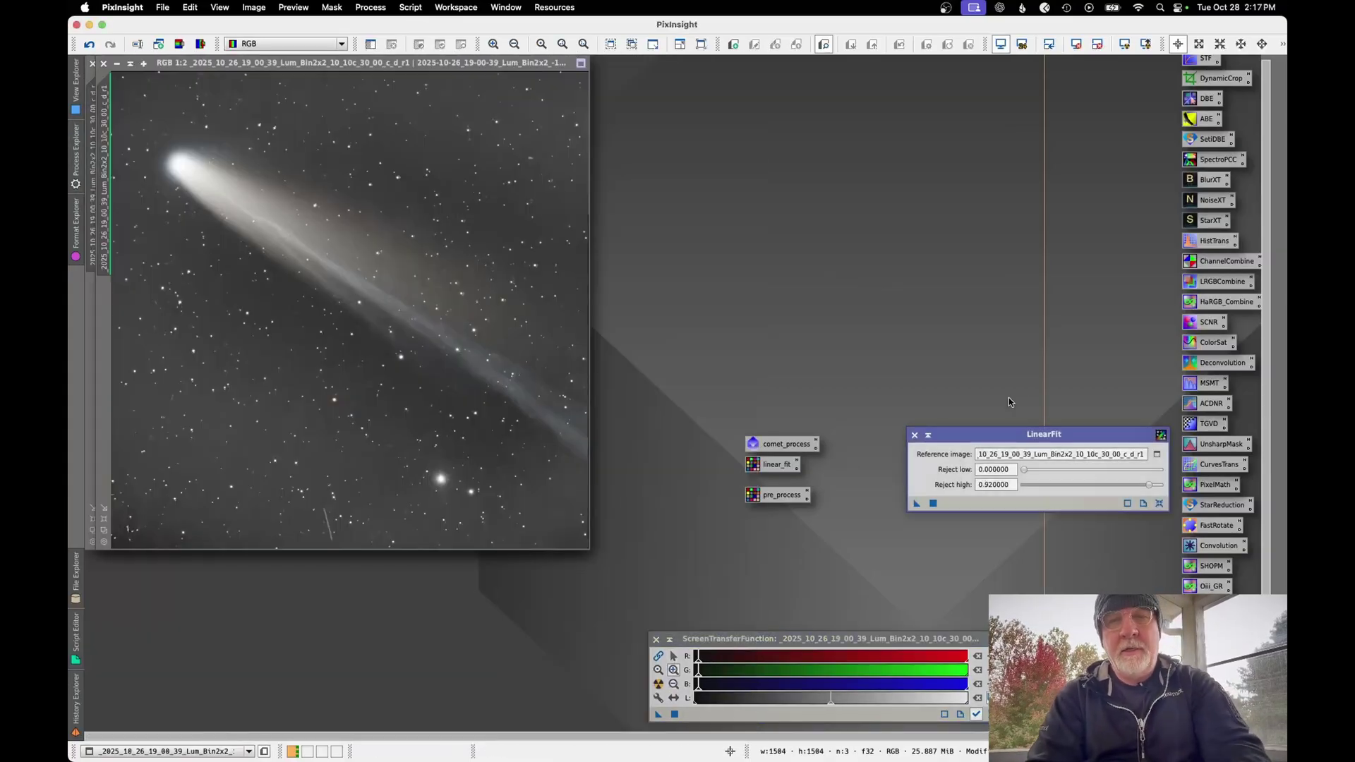
click(1056, 454)
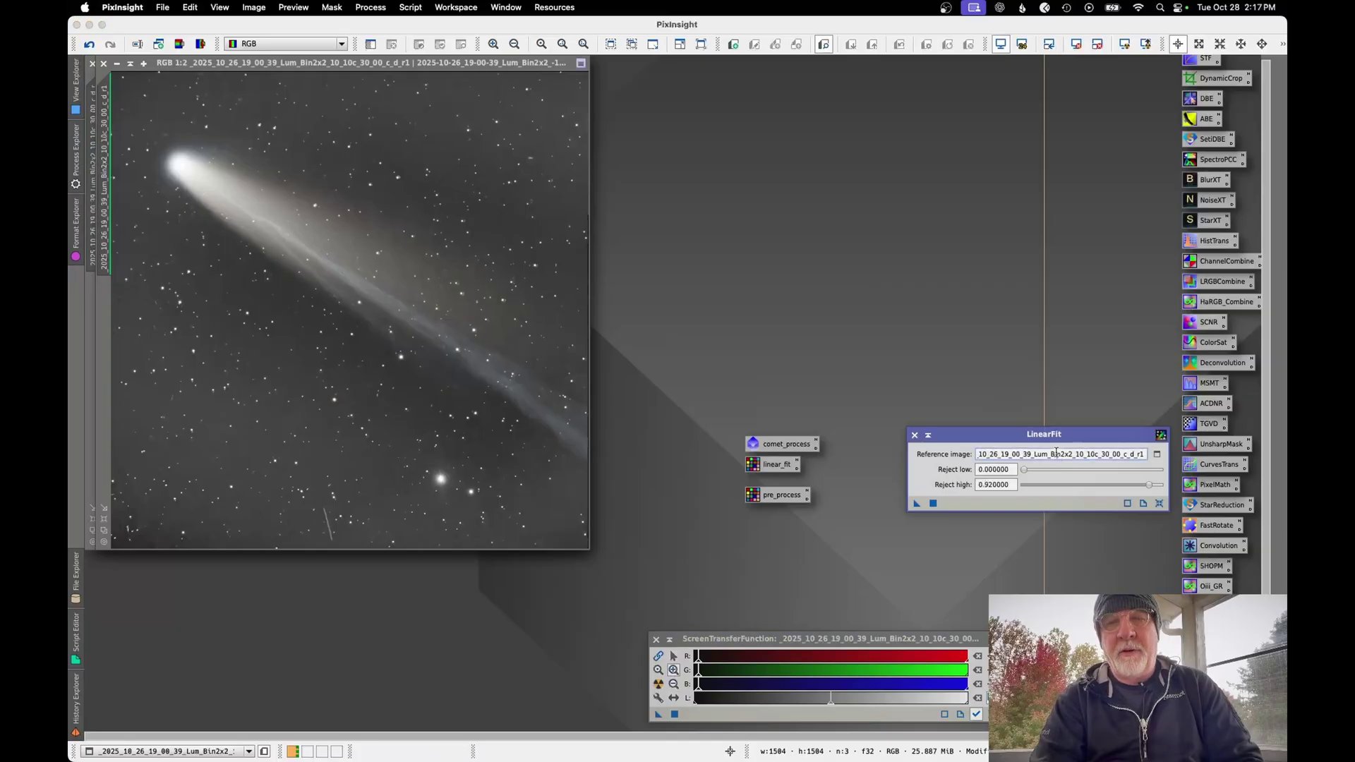
click(1157, 455)
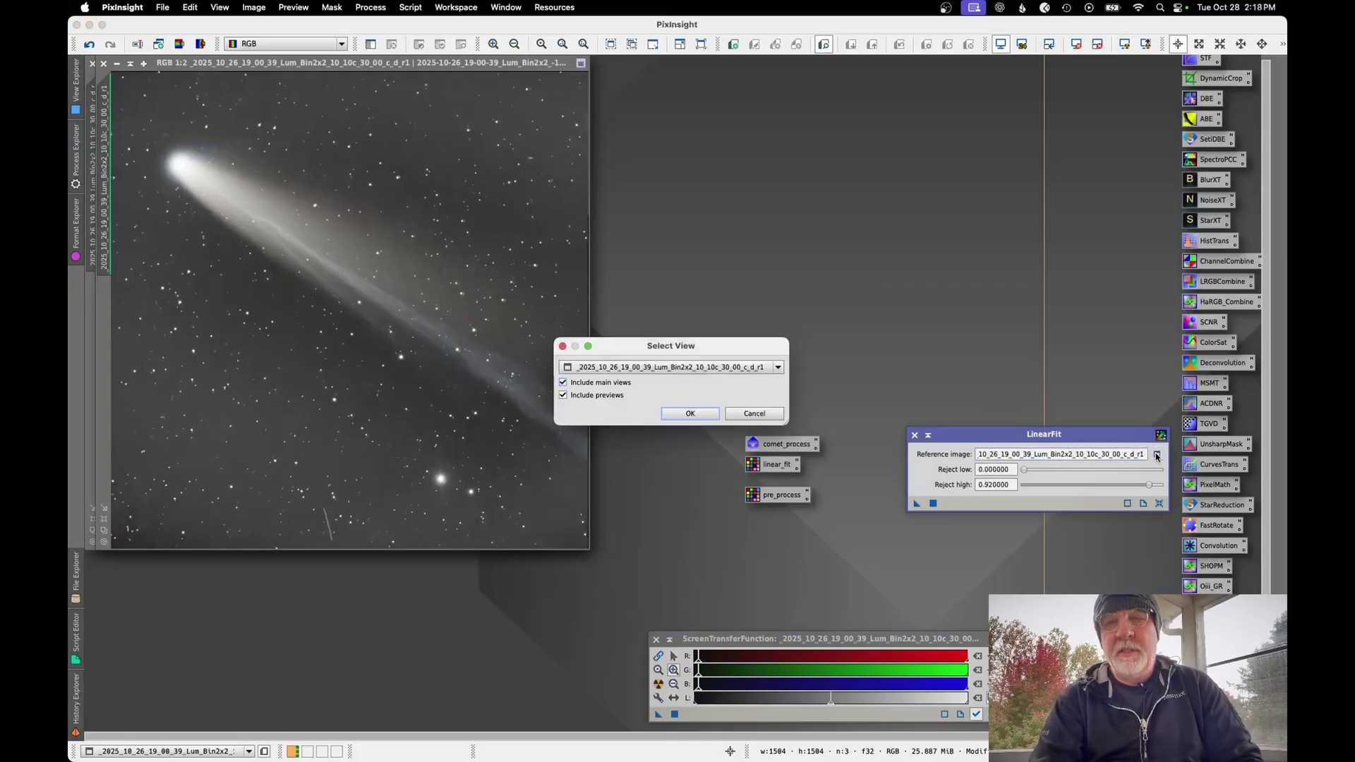
click(746, 370)
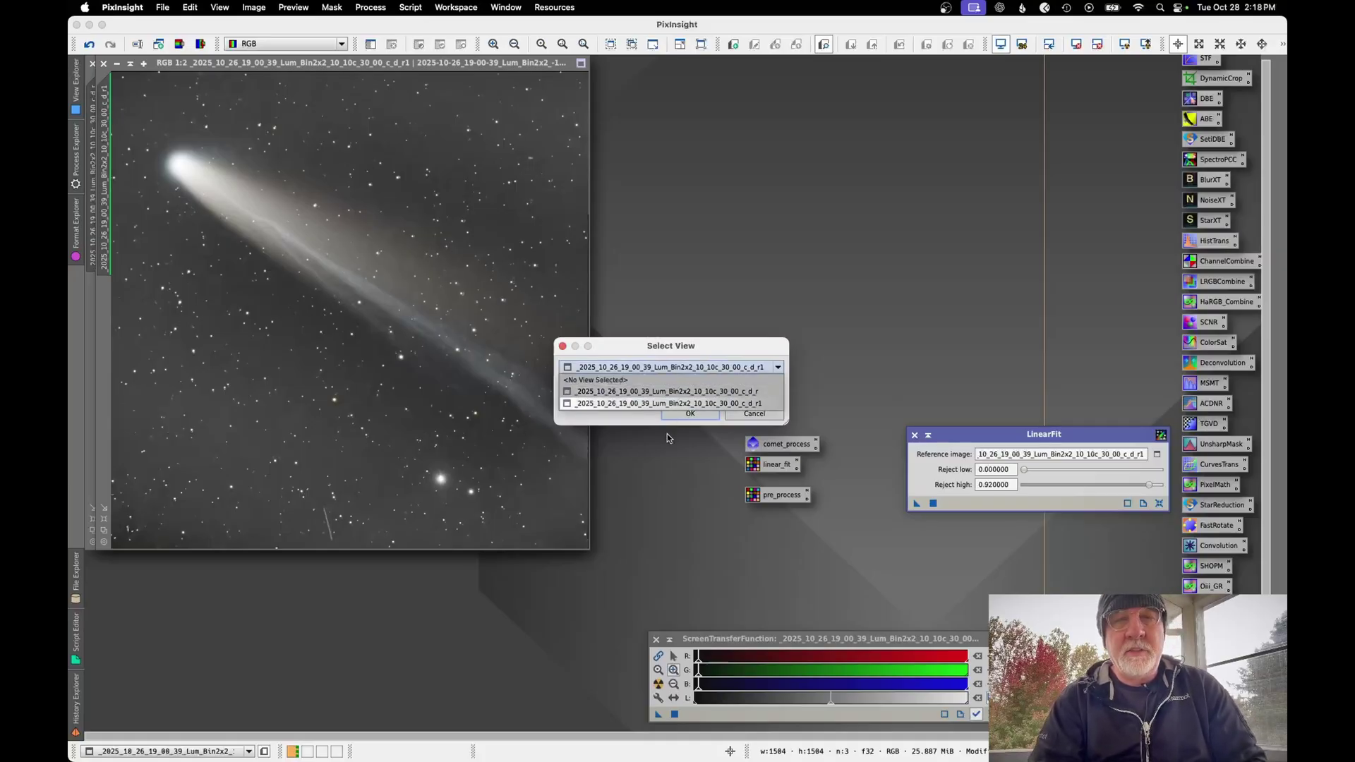
click(701, 392)
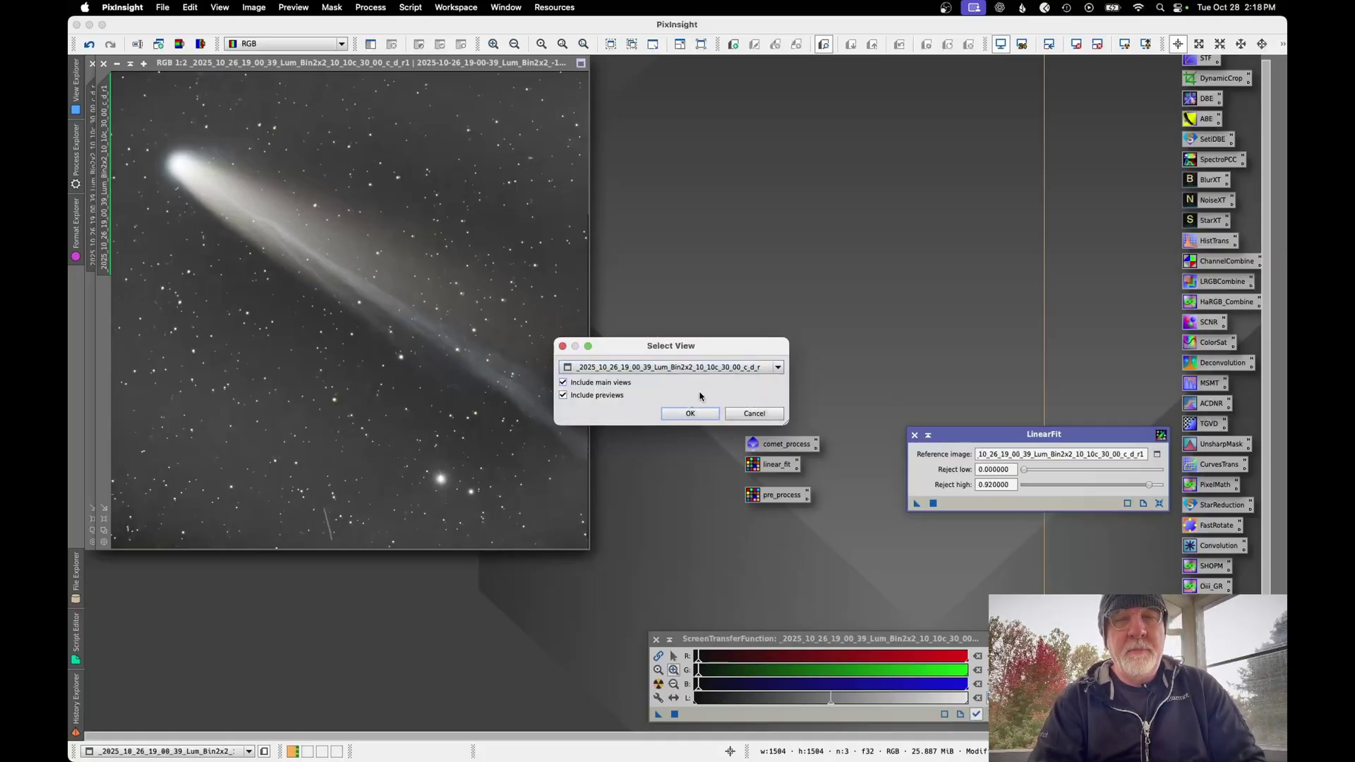
click(692, 414)
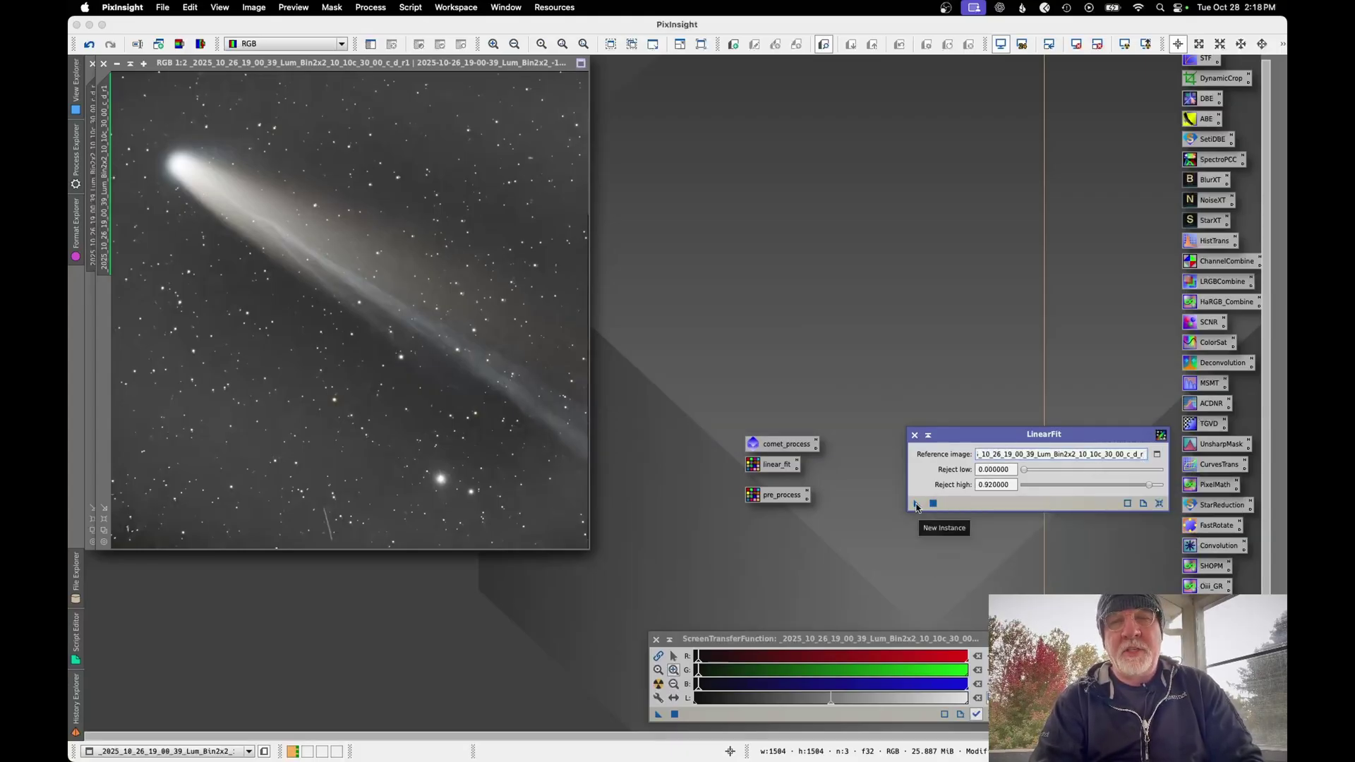
drag(916, 508, 776, 464)
Open the linear_fit image container and clear all images from its list.
double_click(771, 467)
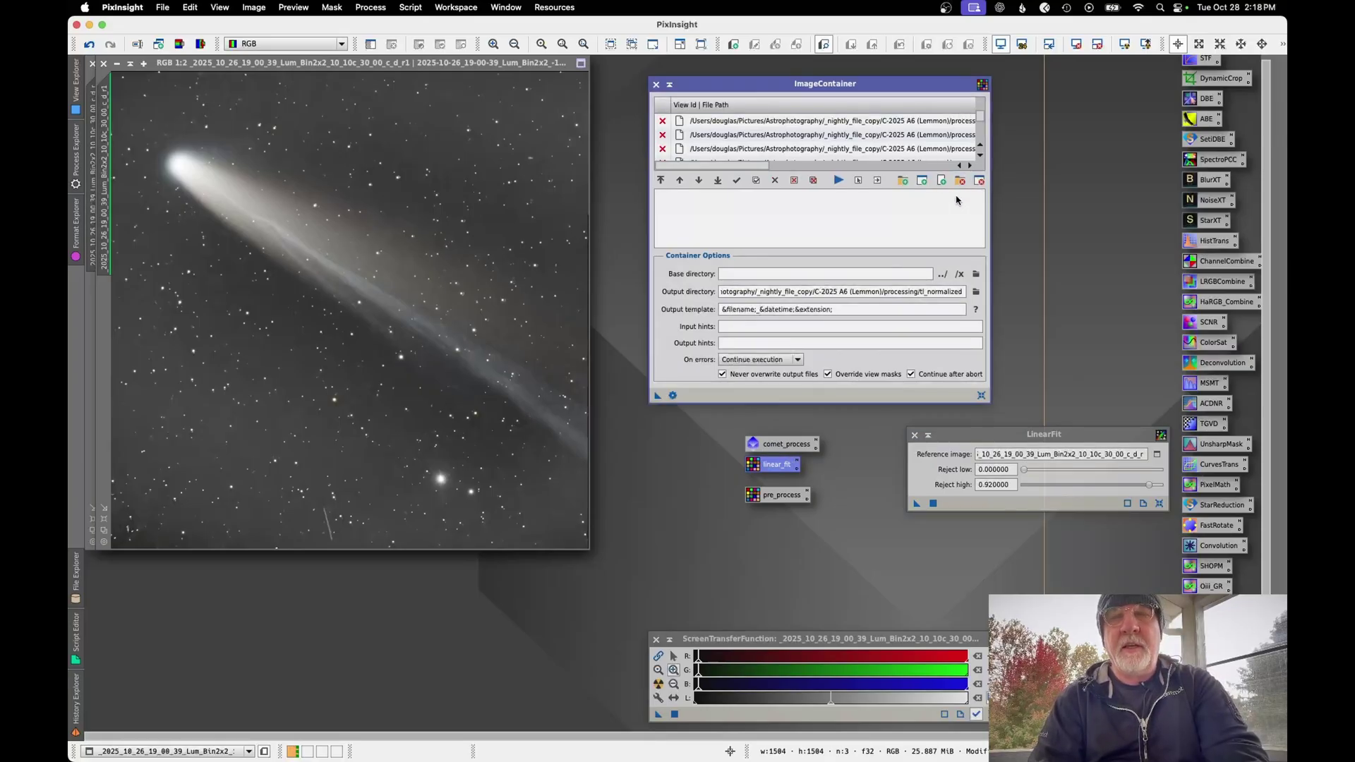
click(812, 182)
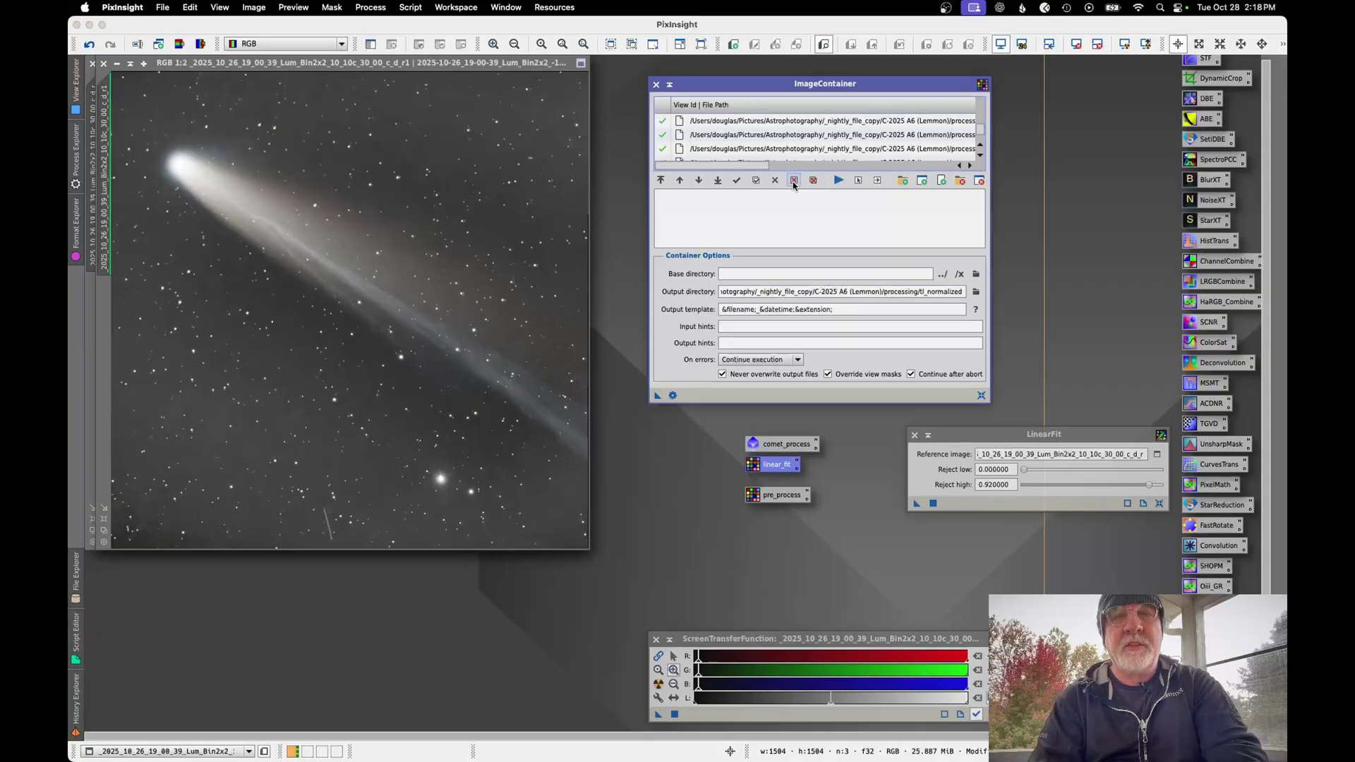
click(794, 183)
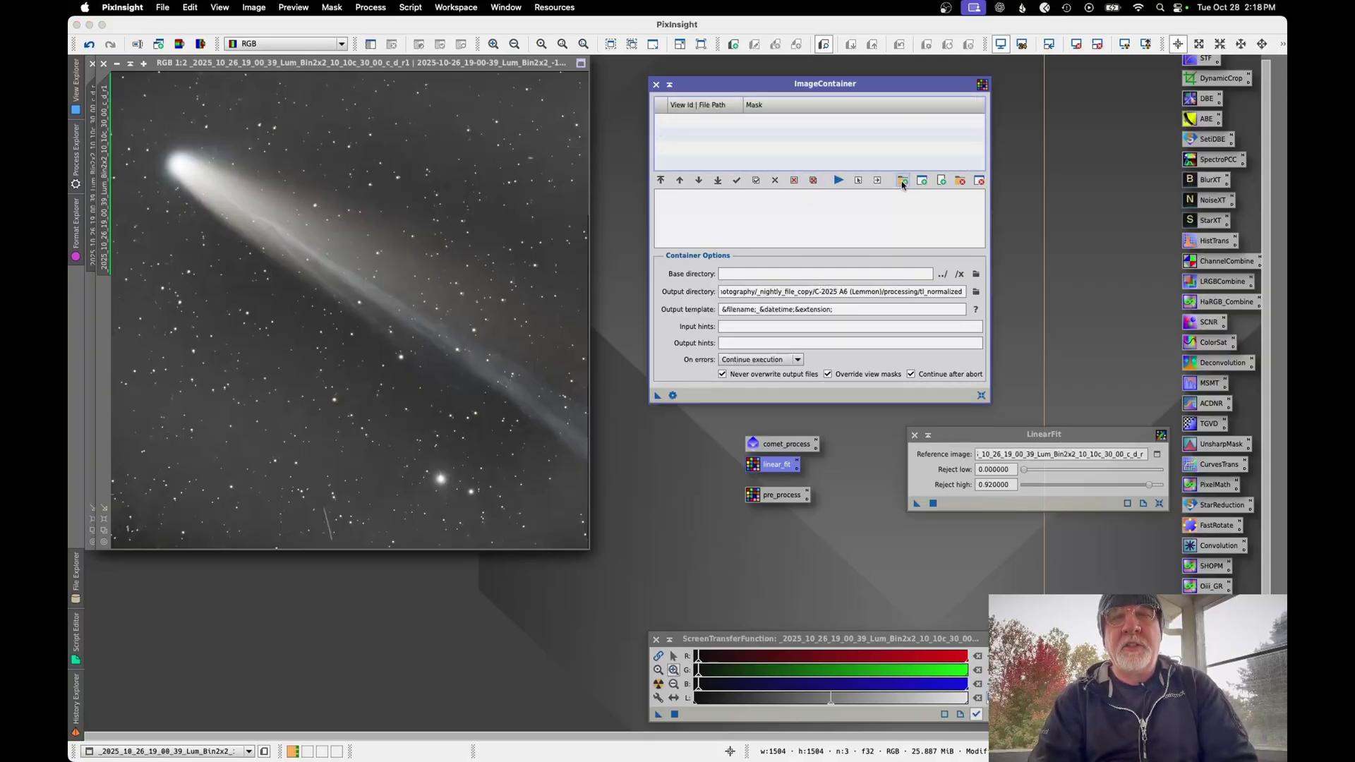
Add all the .xisf frames from the Light_BIN-2 subfolder of the registered folder to the image container.
click(901, 181)
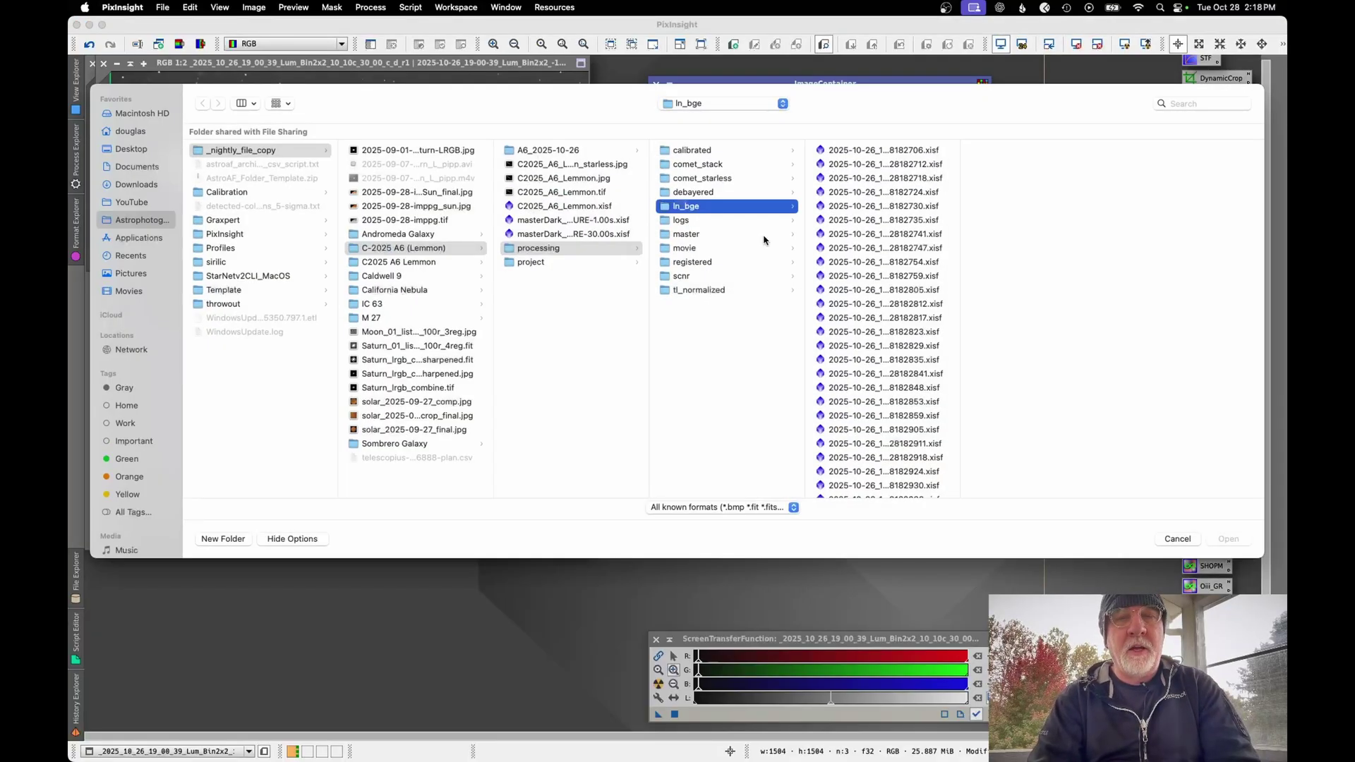
click(700, 262)
click(889, 151)
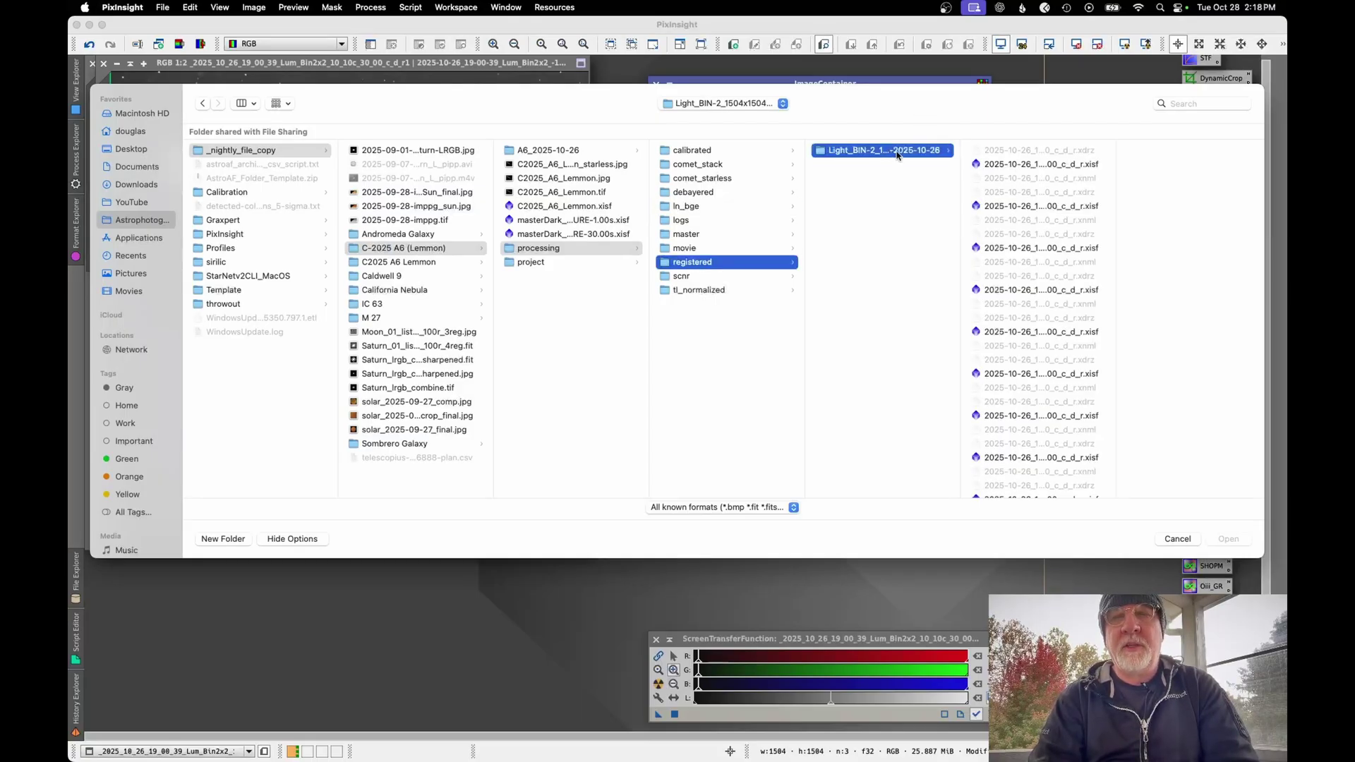
click(1025, 166)
scroll(1026, 170, down, 10)
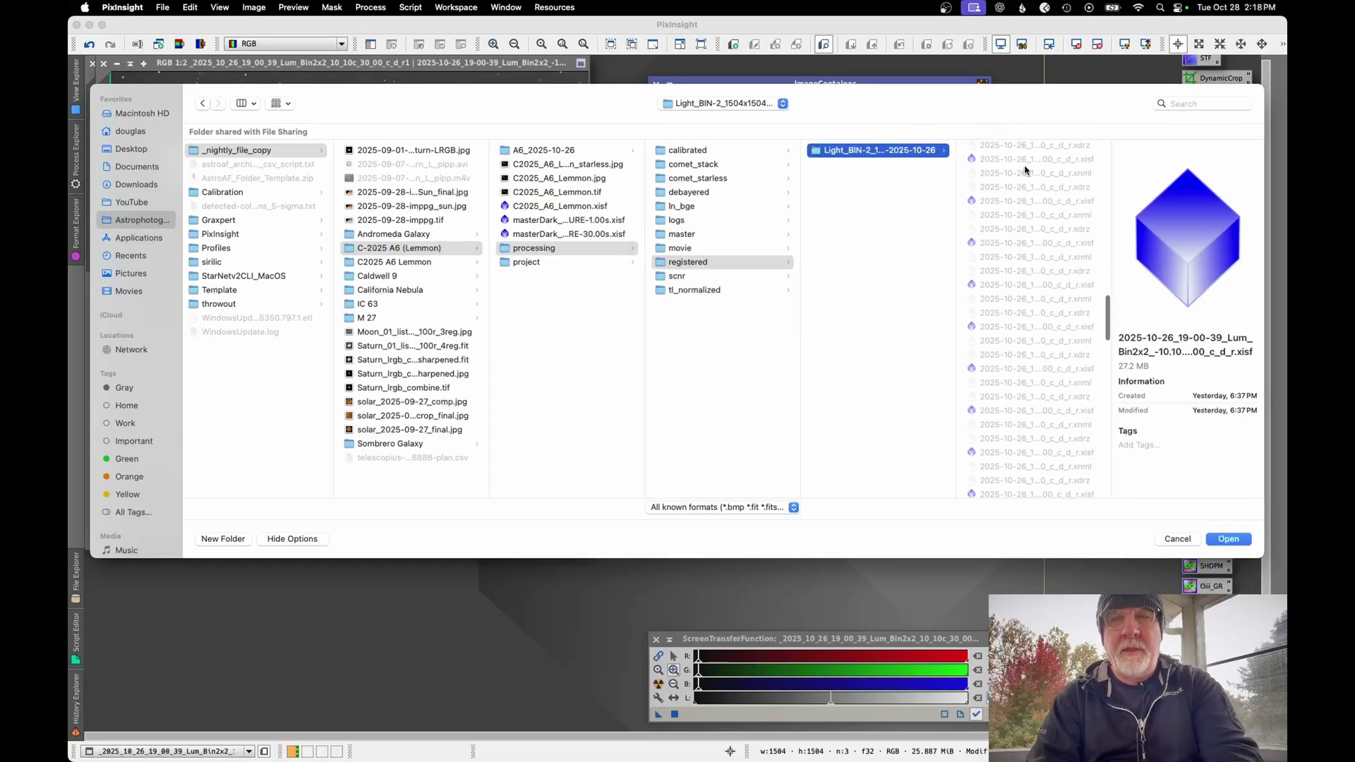
key(super+a)
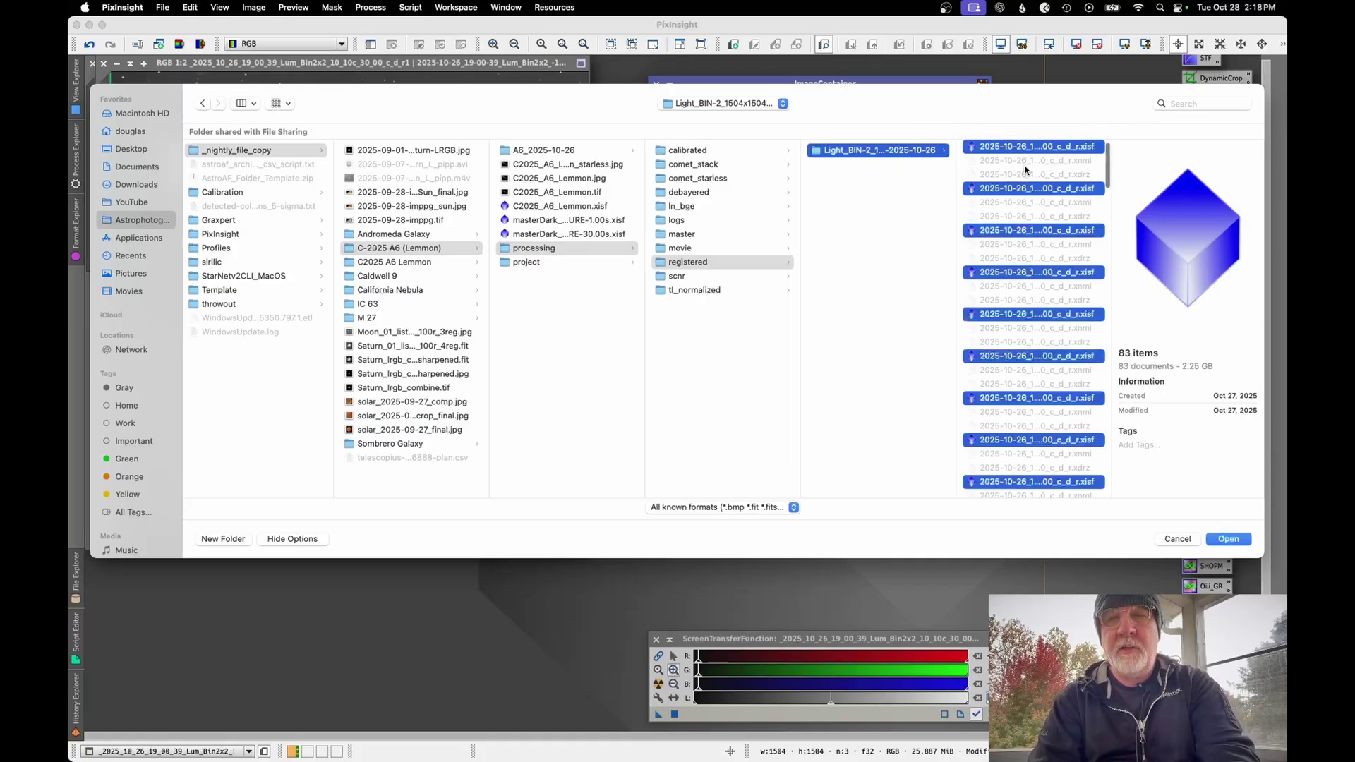
click(1227, 539)
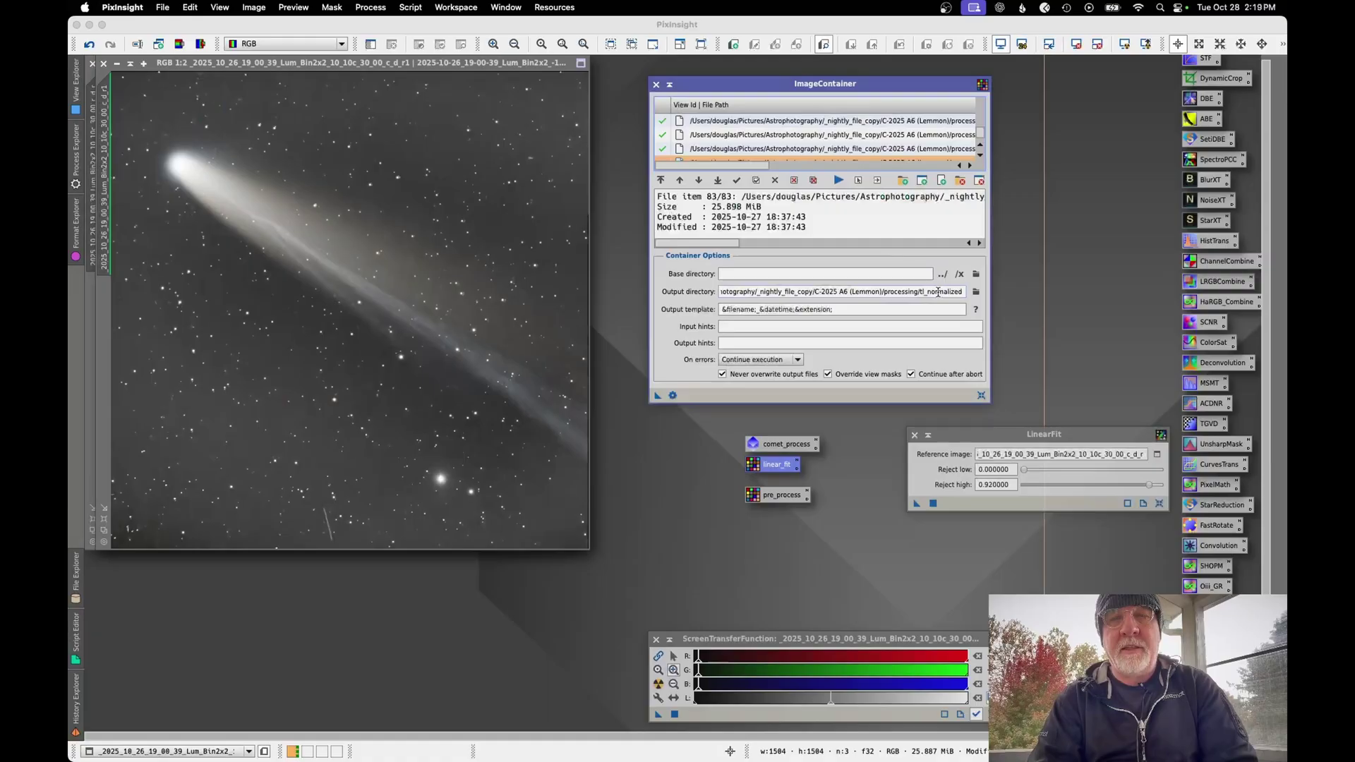
Check the container's output directory without changing it, and close the image container and LinearFit.
click(976, 293)
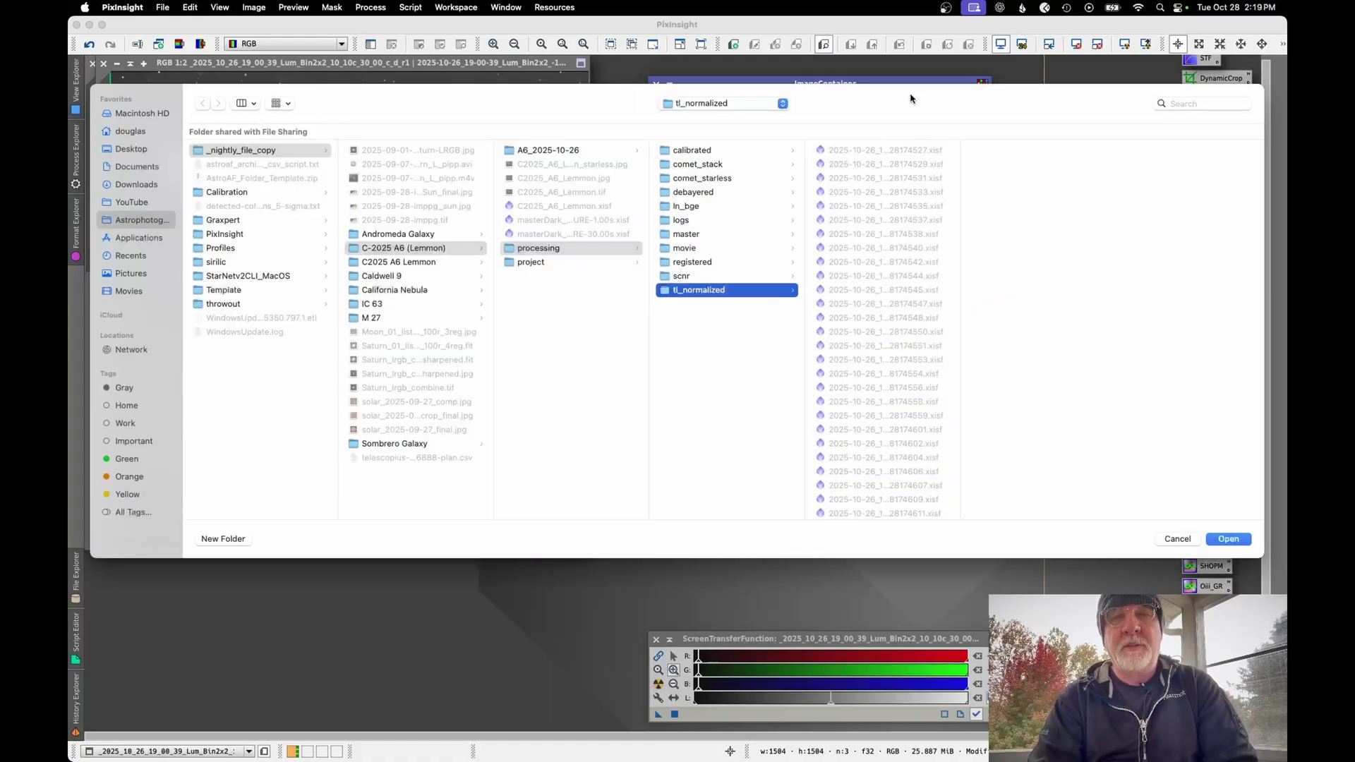
click(1180, 542)
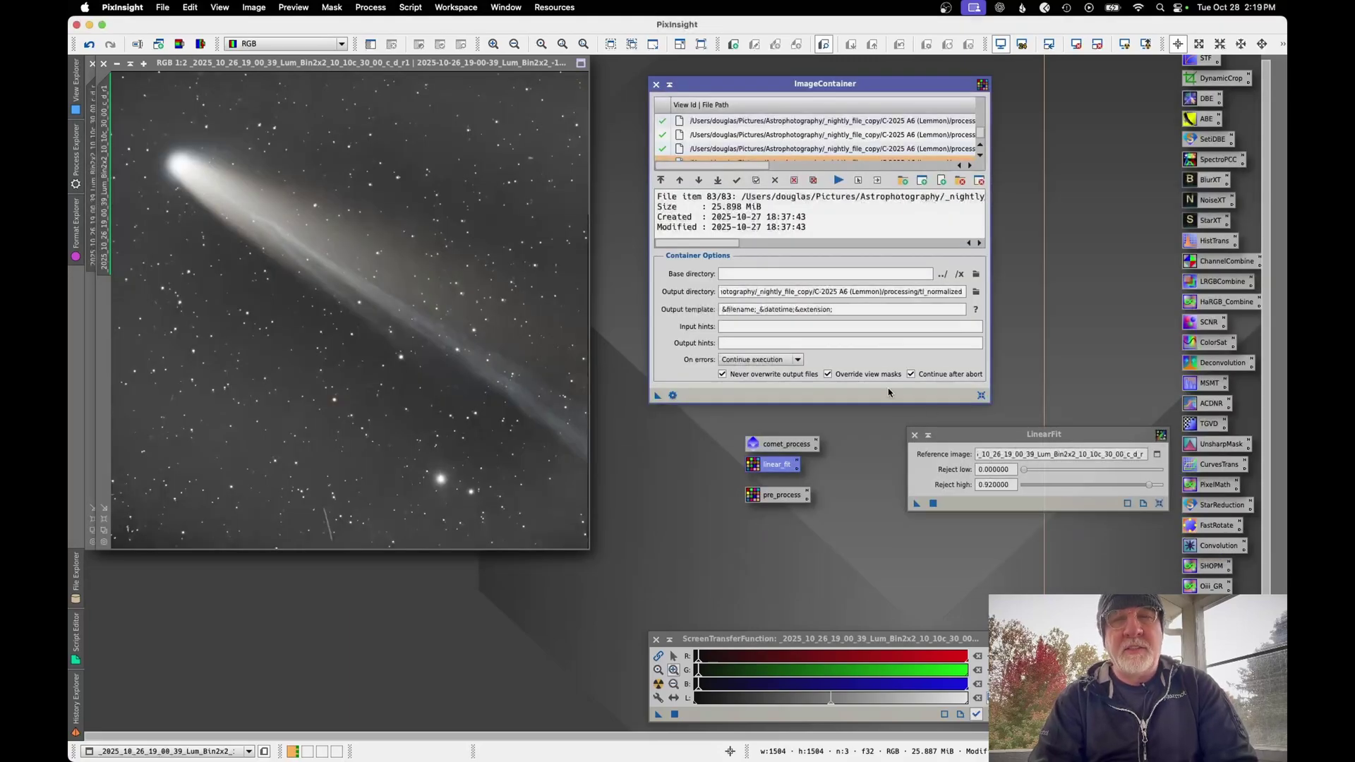
click(657, 85)
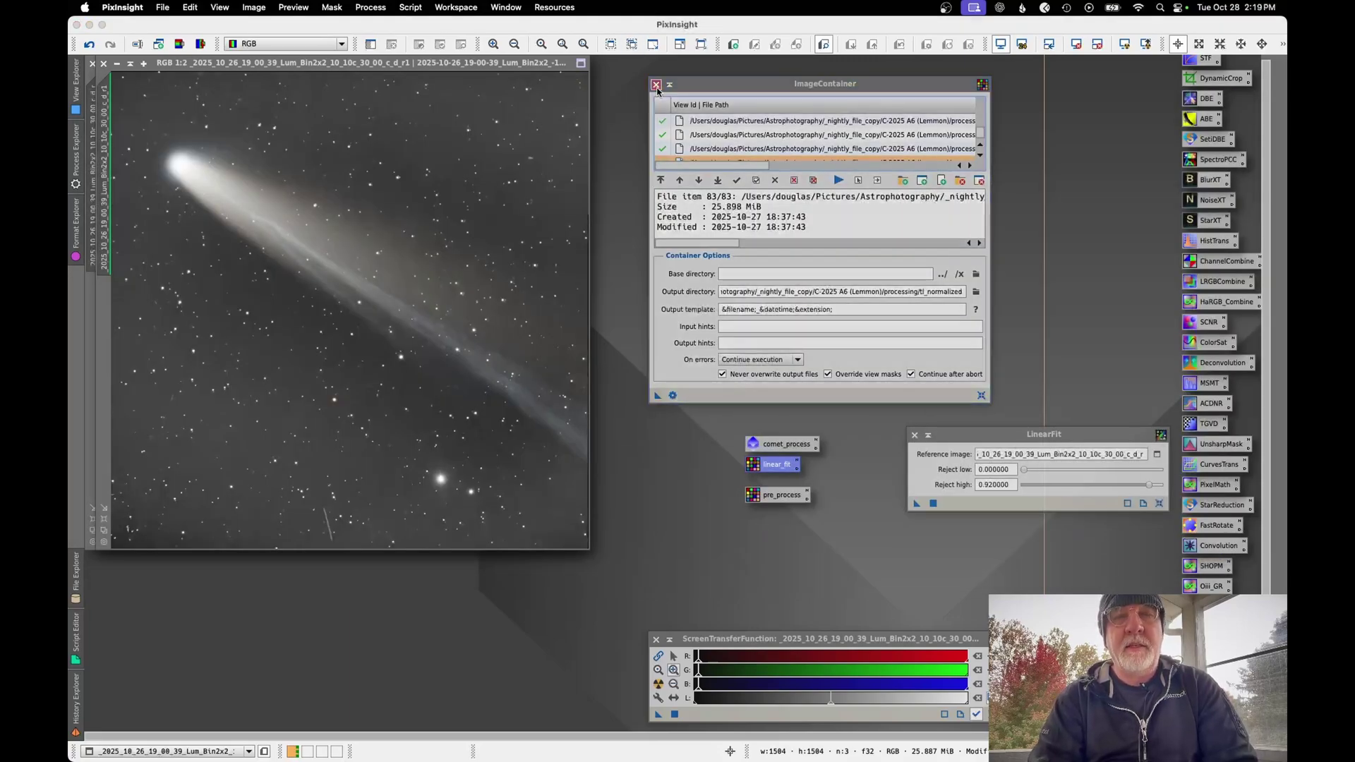
click(656, 85)
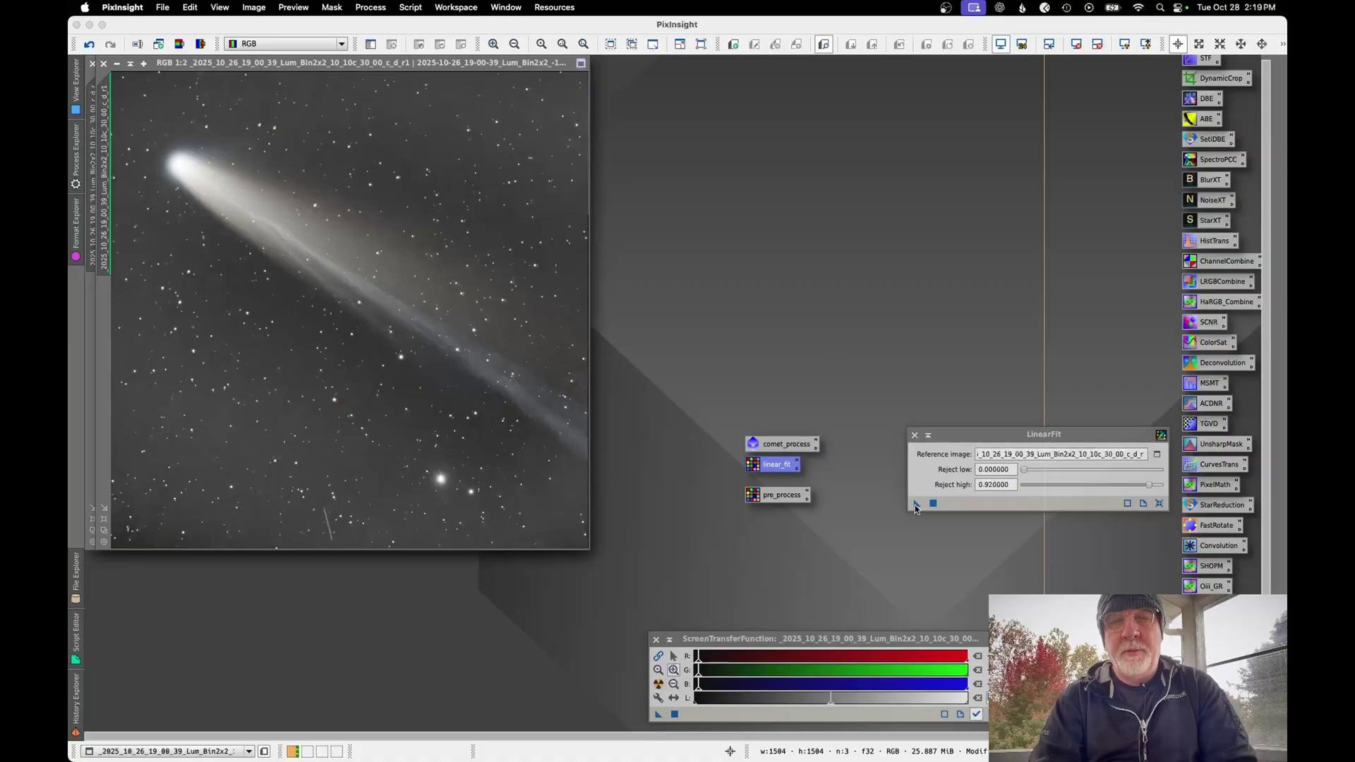
mouse_move(913, 503)
mouse_down()
mouse_move(757, 467)
mouse_move(934, 494)
mouse_move(924, 502)
mouse_up()
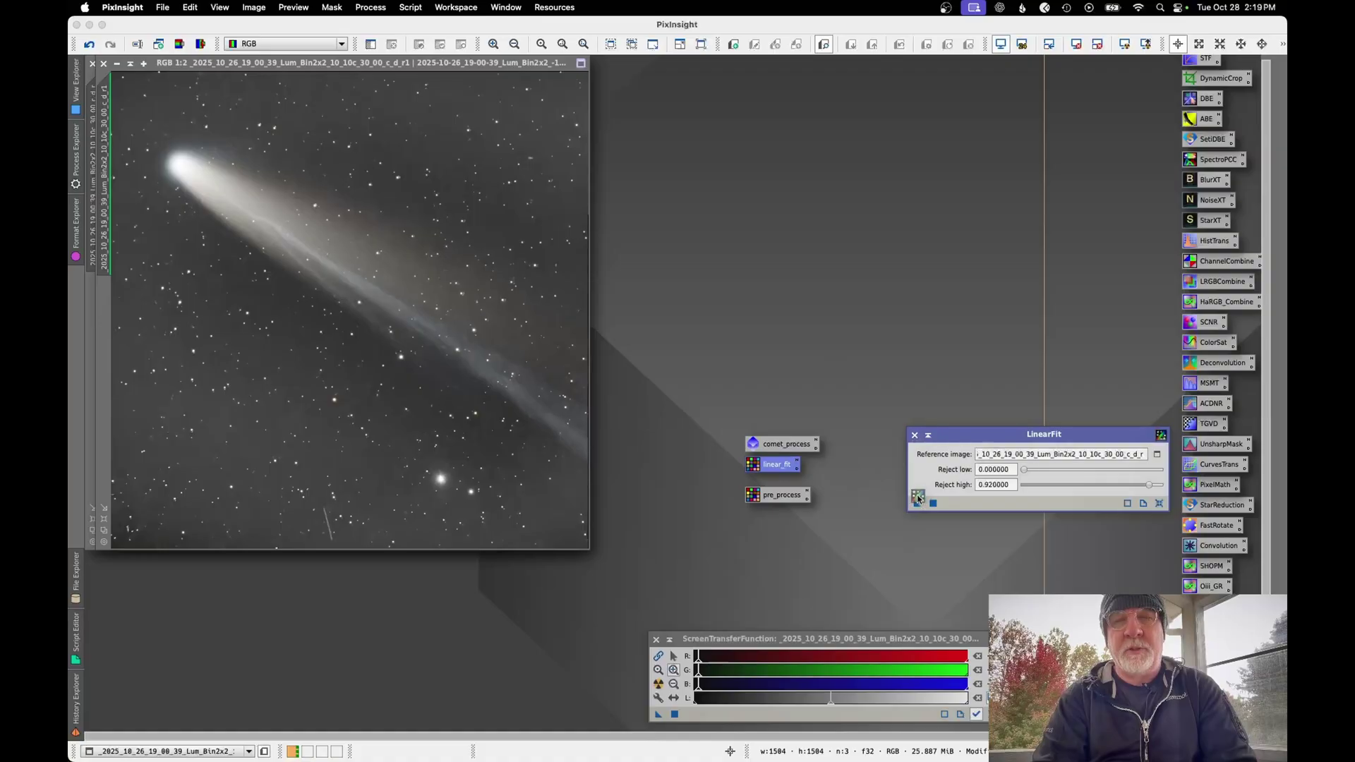
click(913, 436)
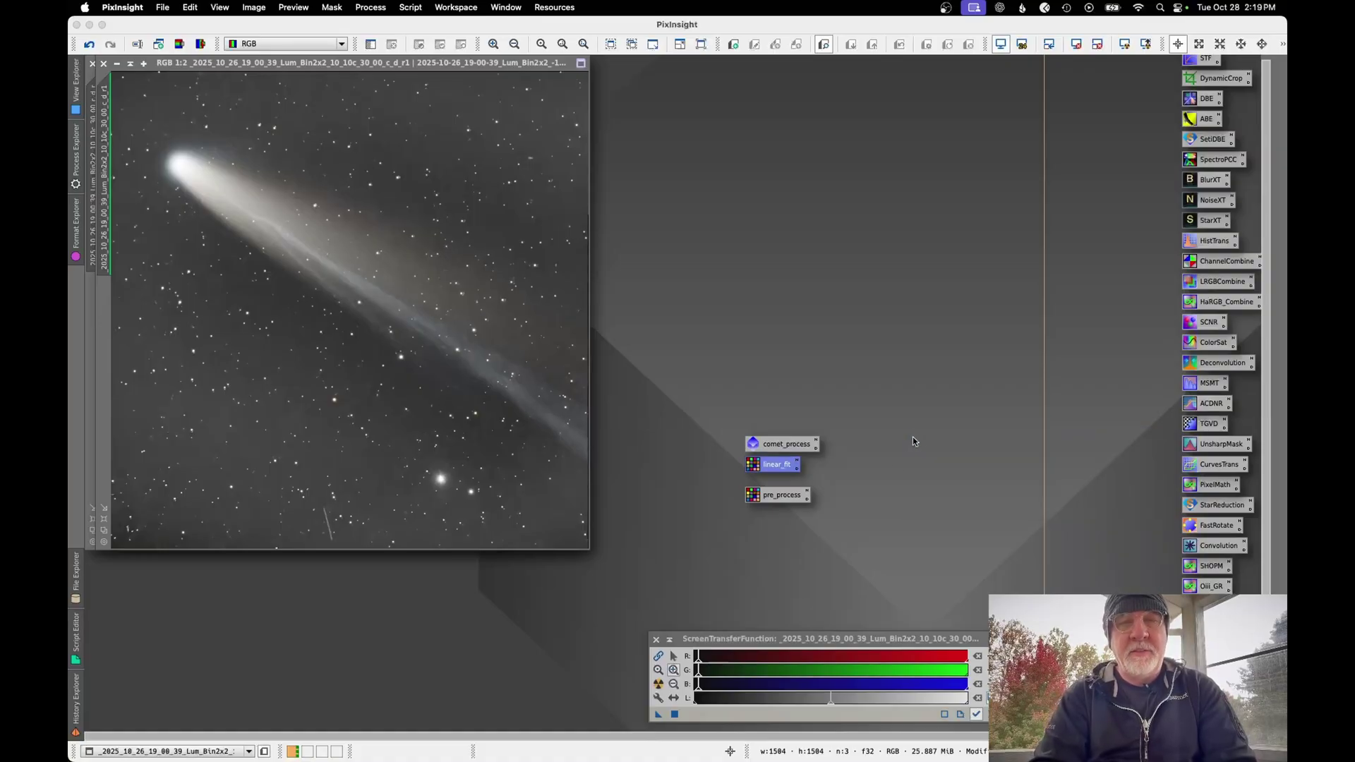
Open the pre_process image container to review its output directory.
double_click(783, 499)
drag(784, 499, 819, 221)
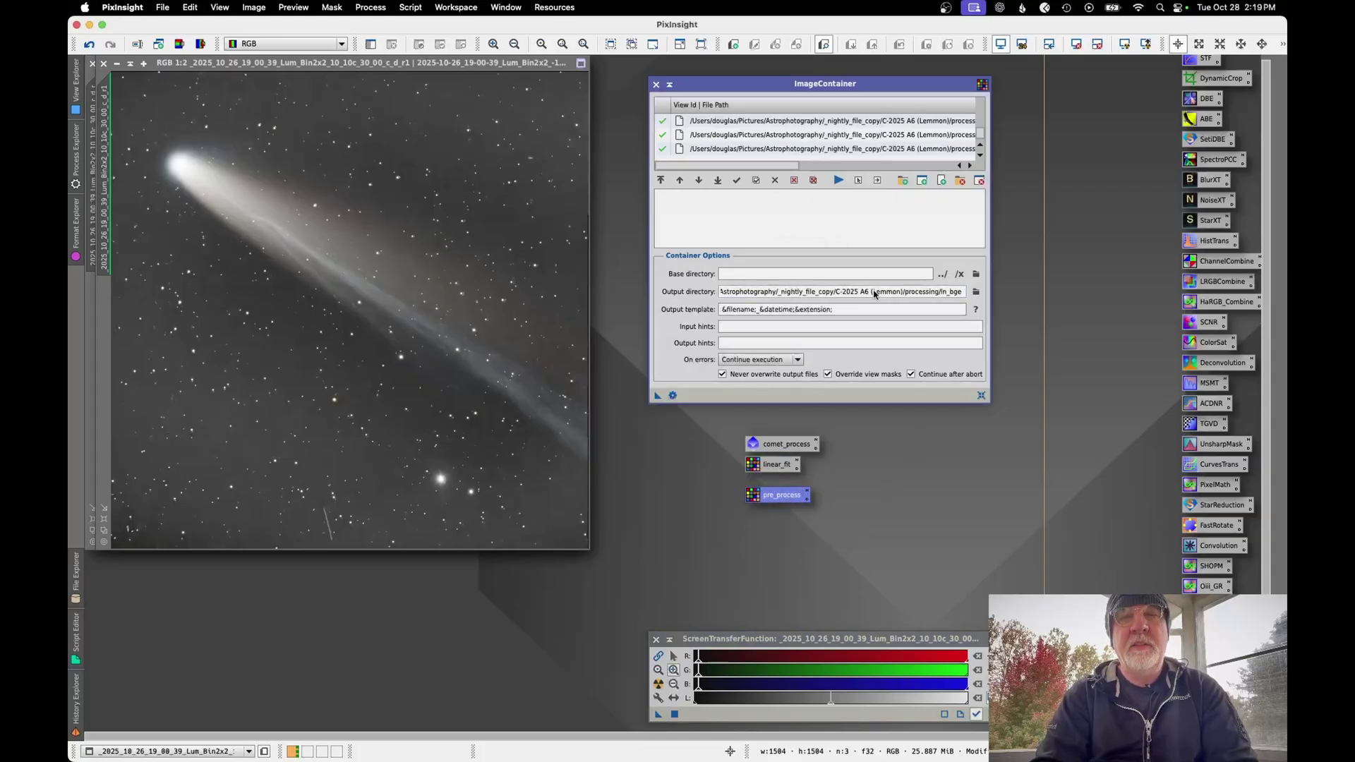
Check the source file paths in the pre_process image container and the matching frames in the tl_normalized folder in Finder.
drag(796, 167, 933, 167)
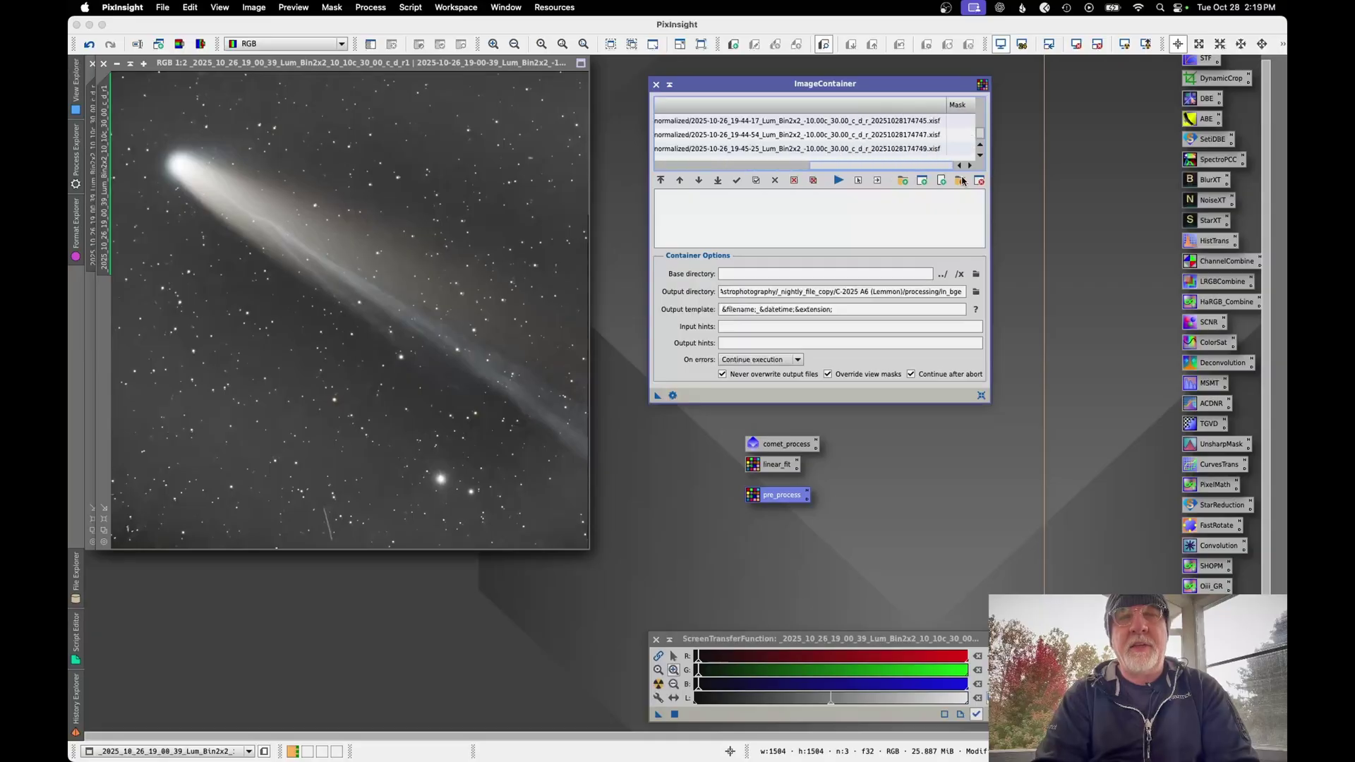
scroll(780, 141, left, 8)
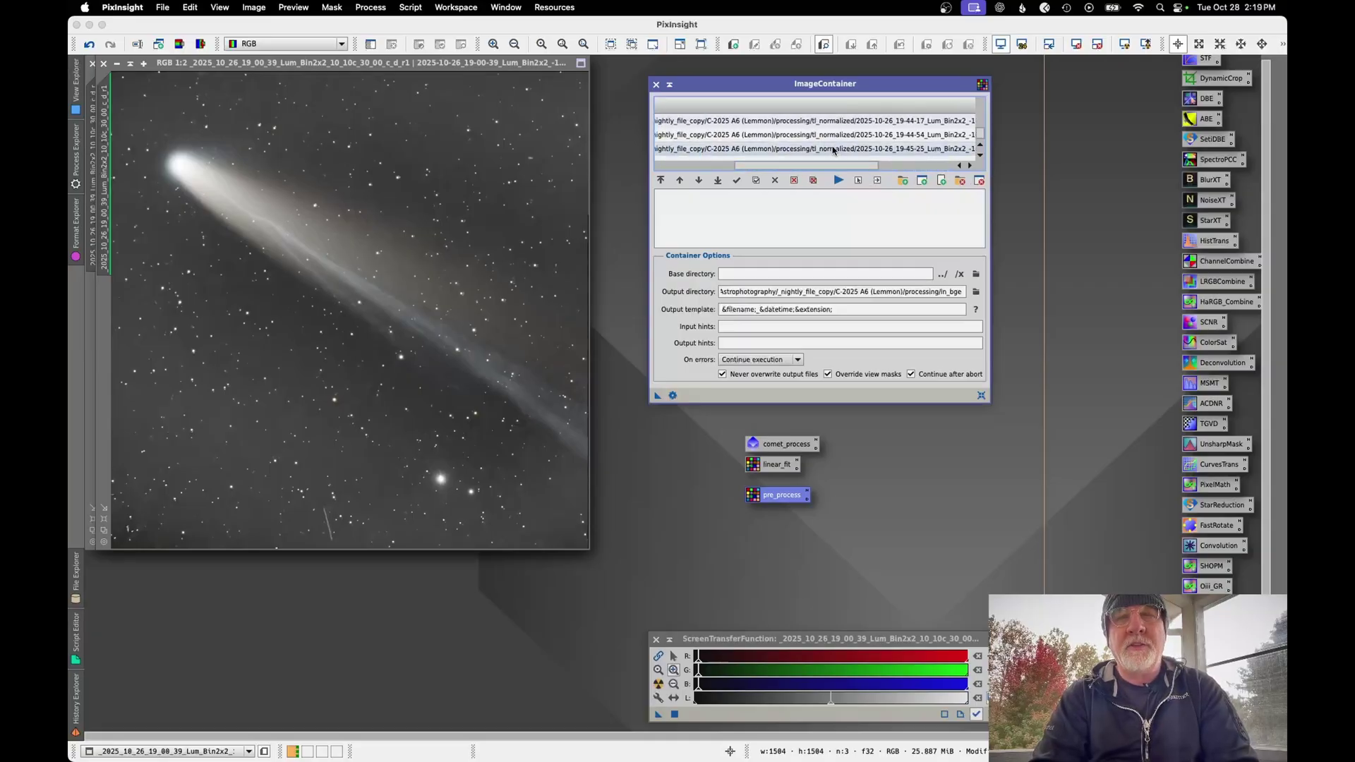
mouse_move(388, 737)
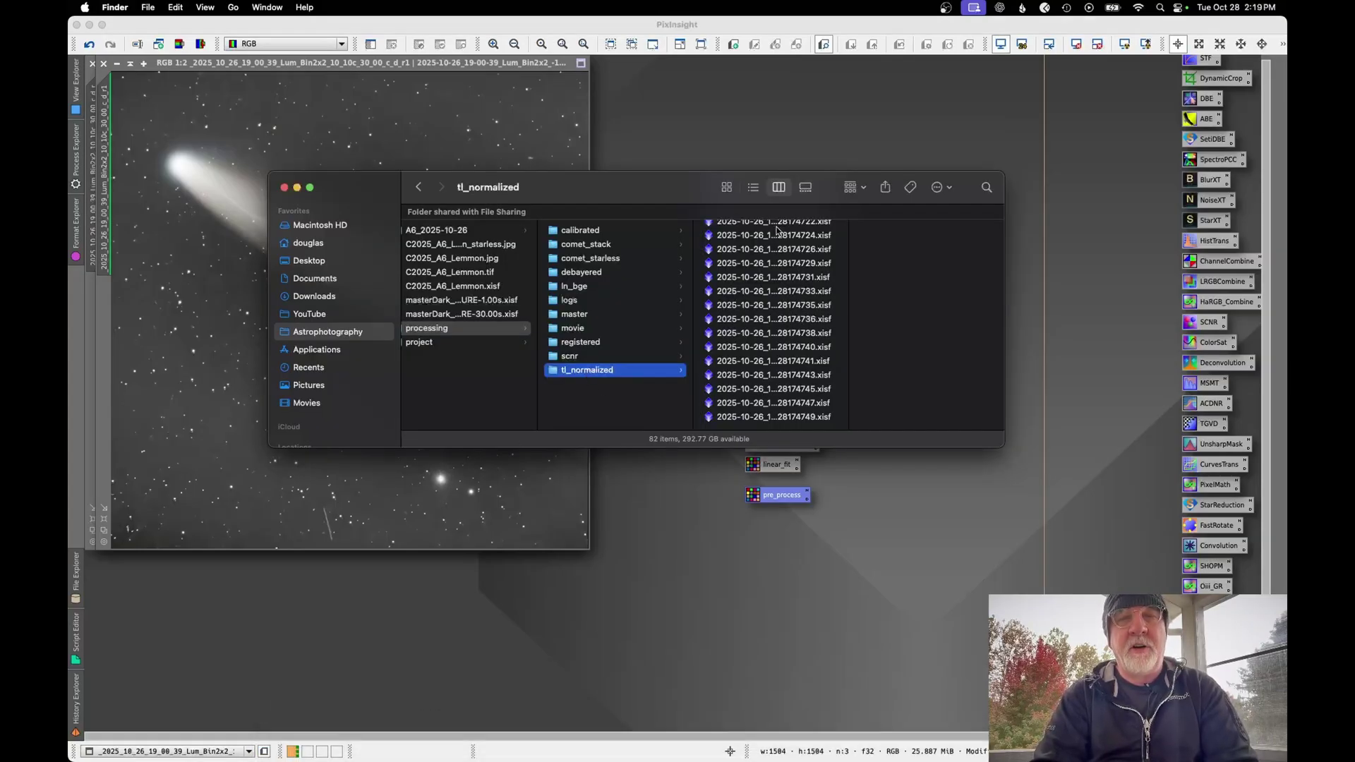
scroll(777, 236, down, 3)
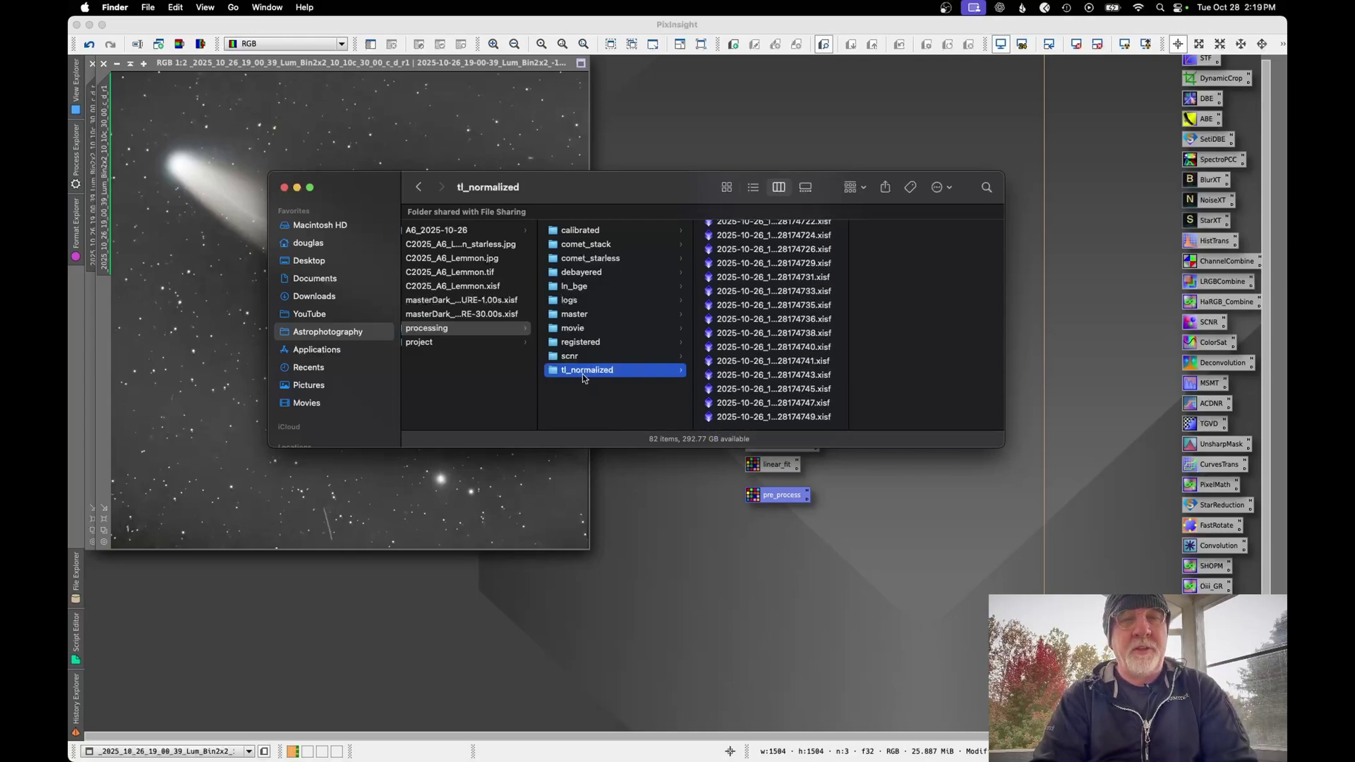
key(super+h)
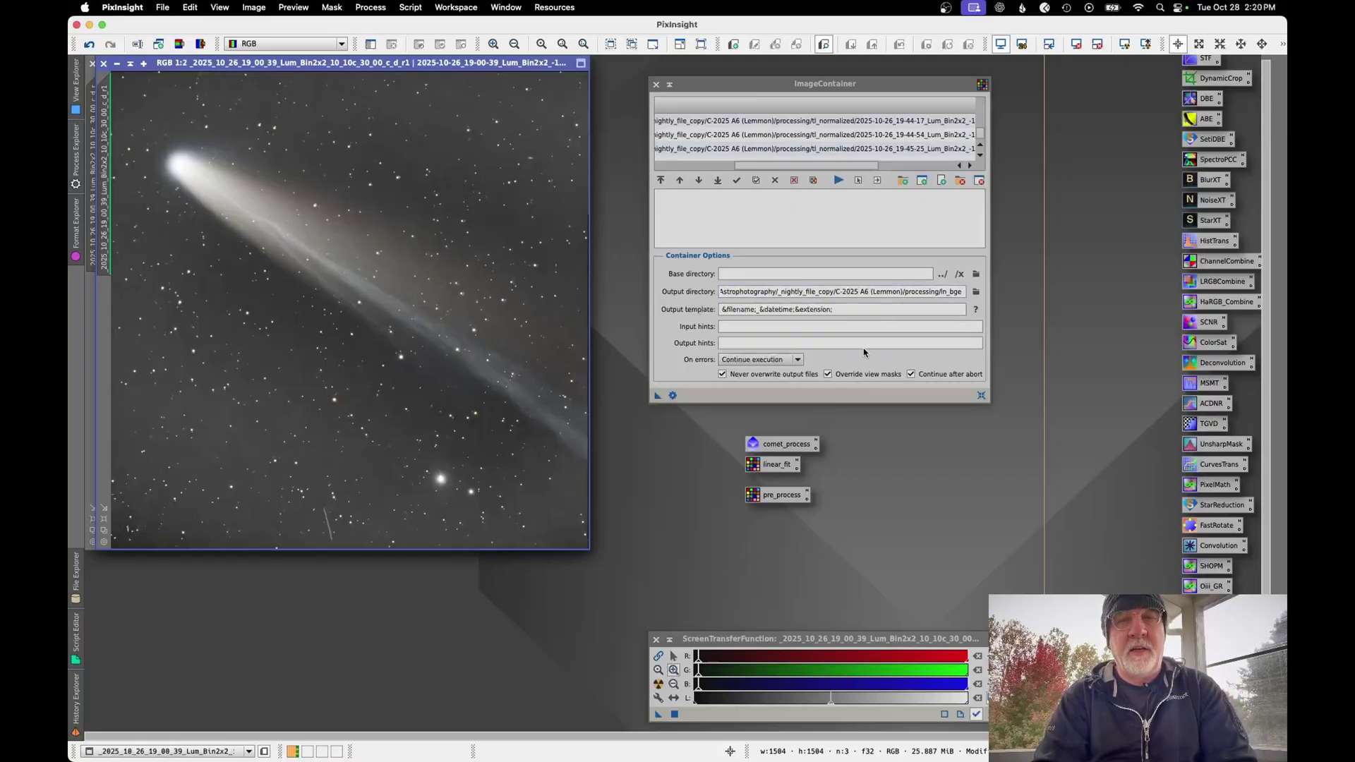
Review the process sequence in the comet_process container and the file list of the pre_process image container.
double_click(784, 443)
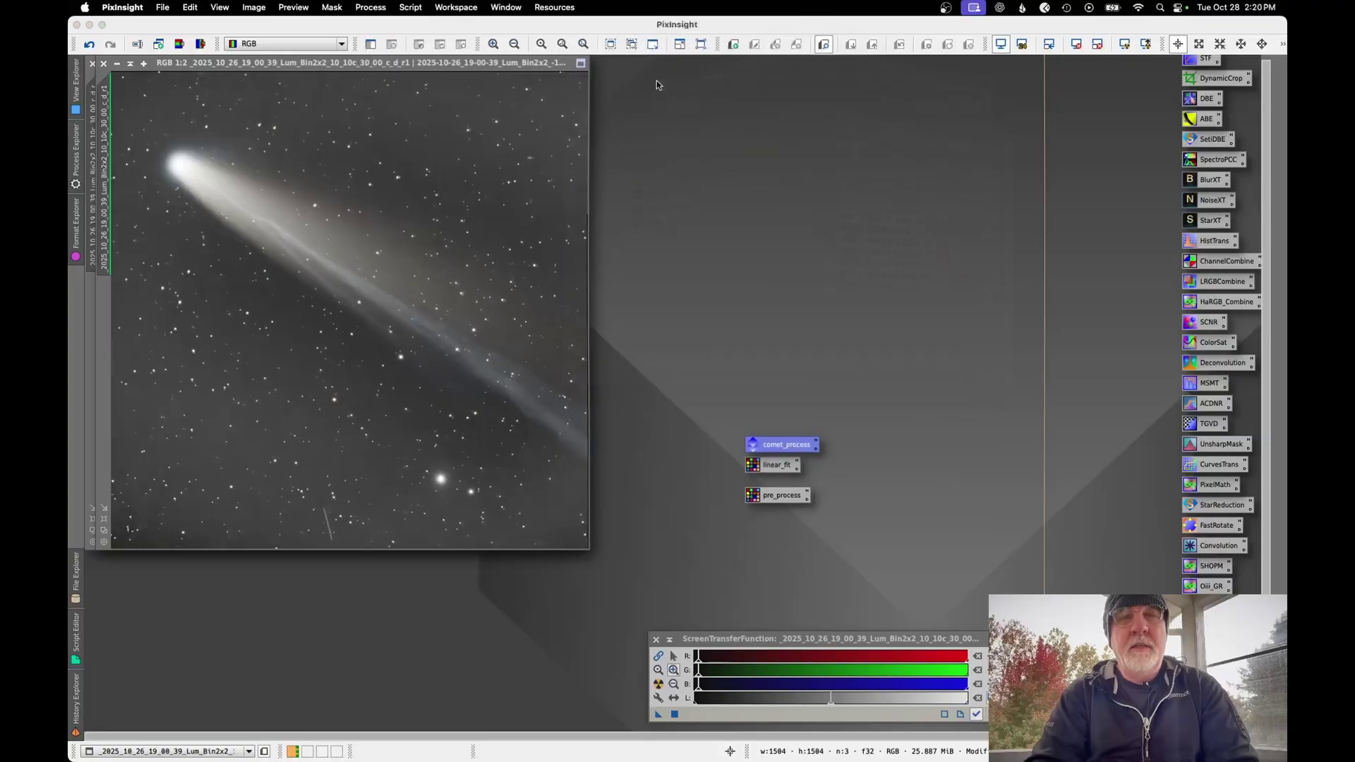
drag(788, 445, 784, 495)
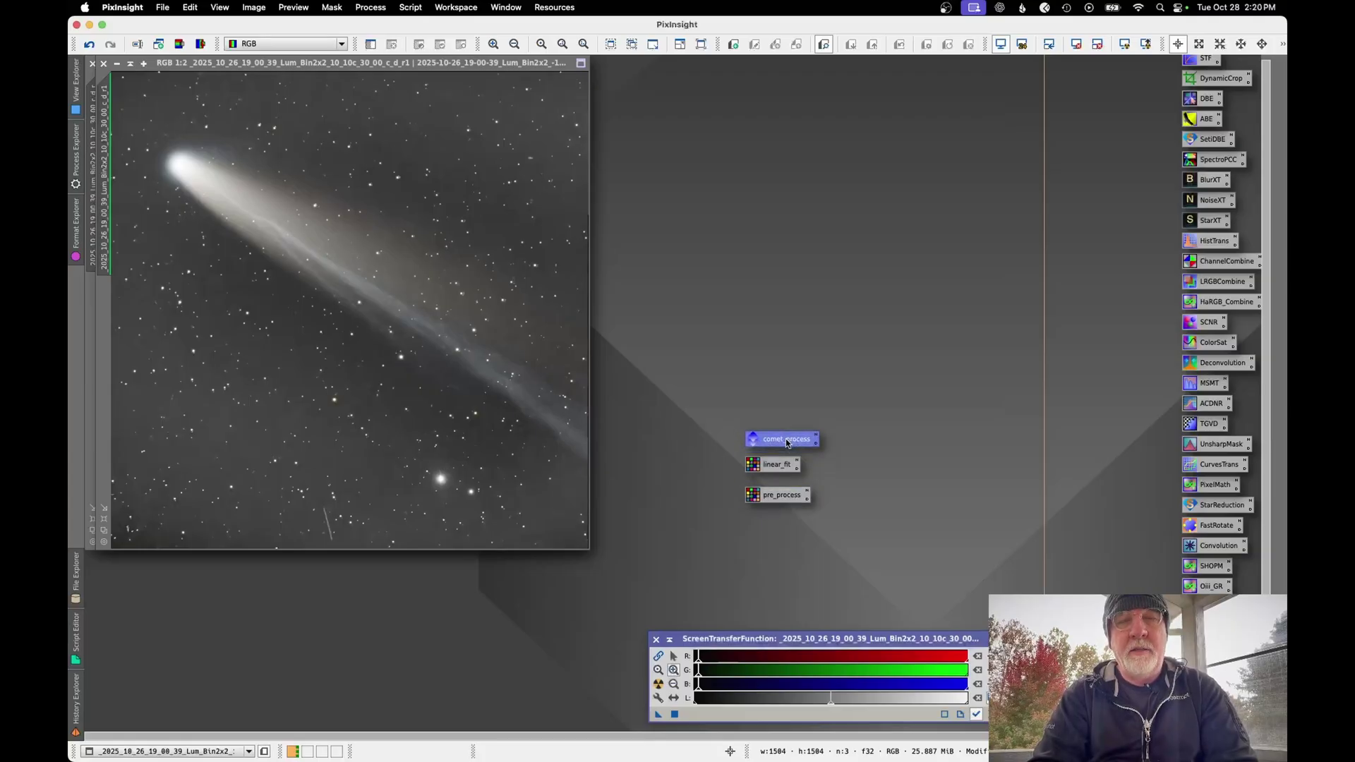
double_click(788, 441)
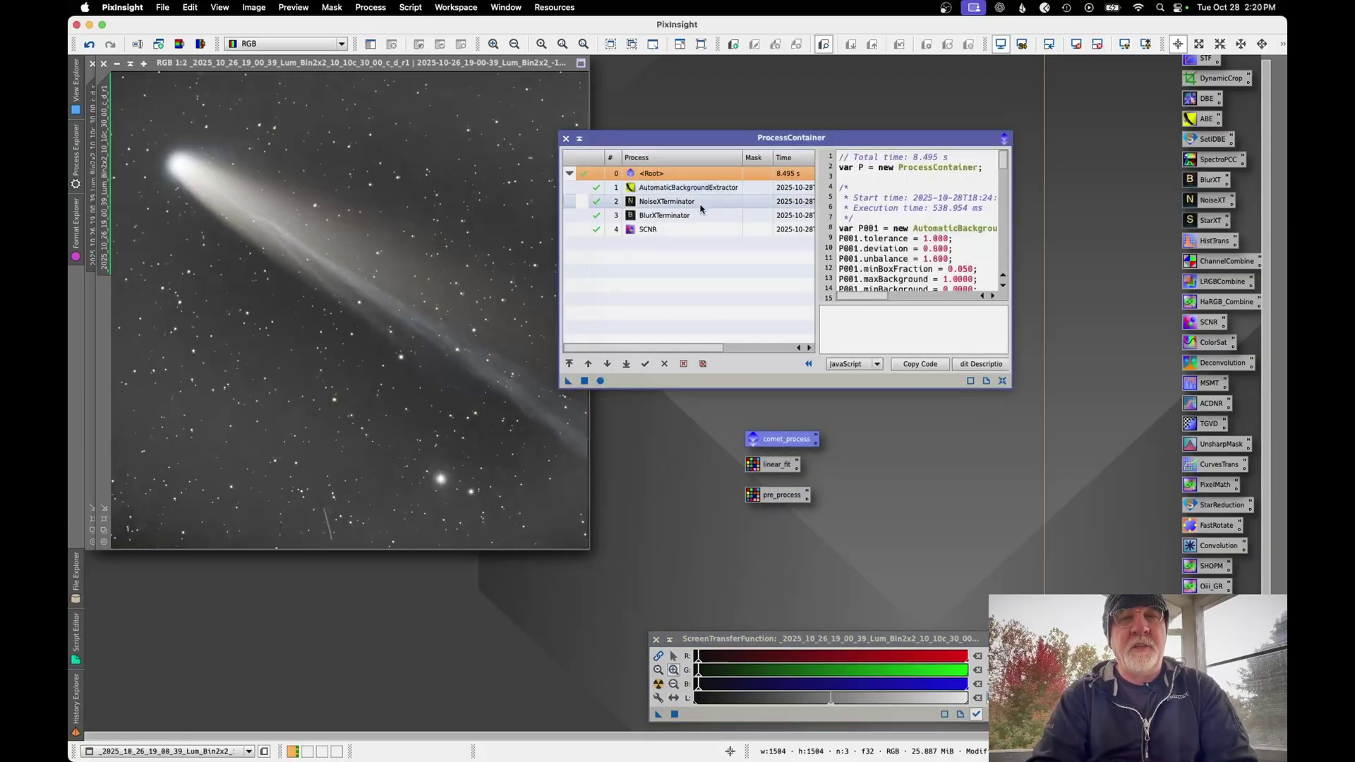
double_click(796, 505)
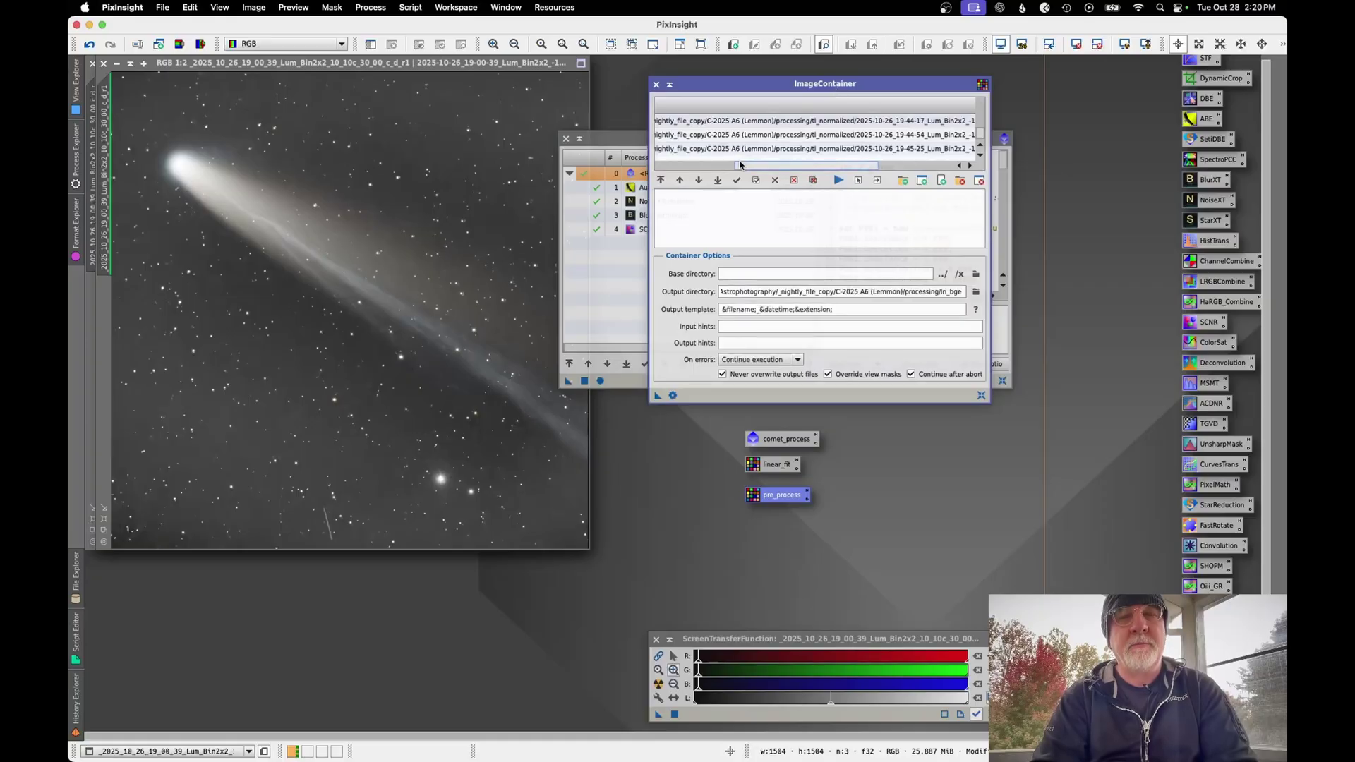
click(656, 85)
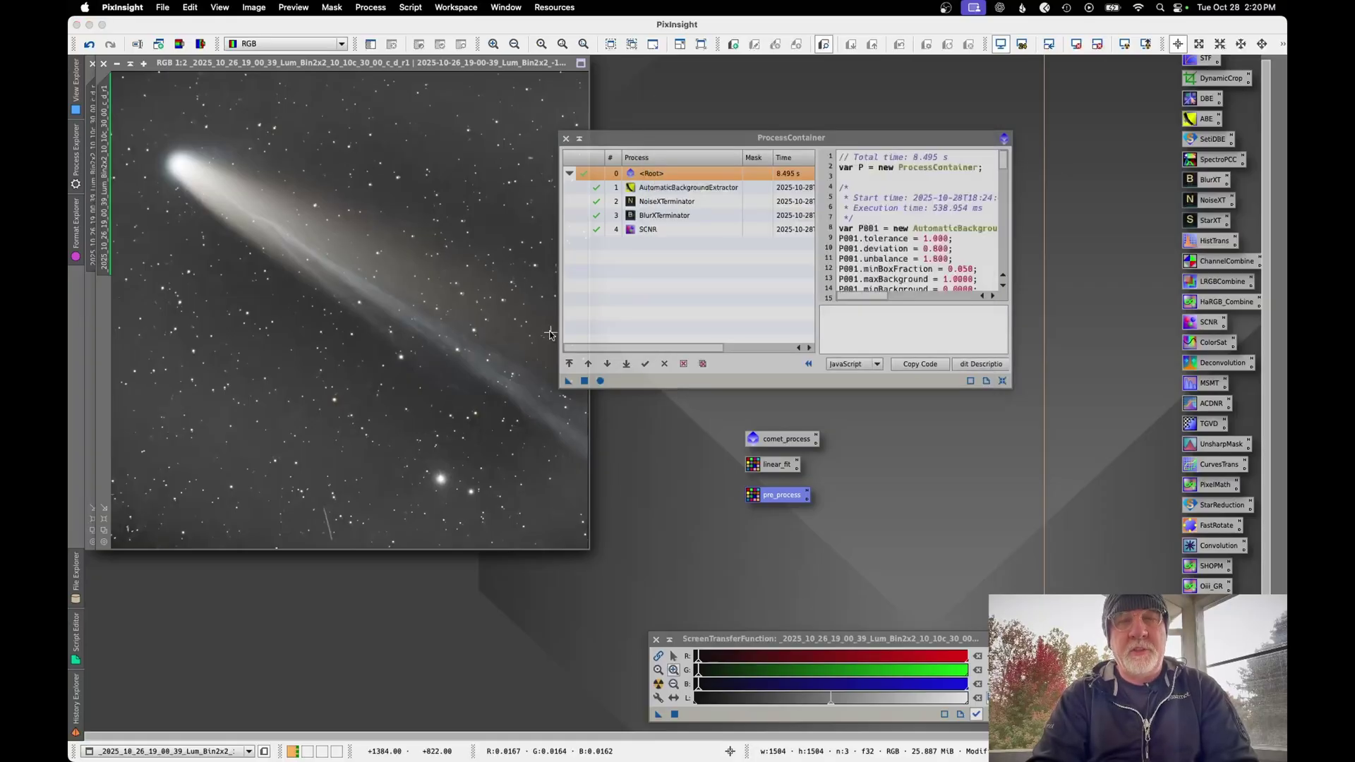
Look through the processed frames in the ln_bge folder in Finder, and close the folder window and the process container.
click(302, 740)
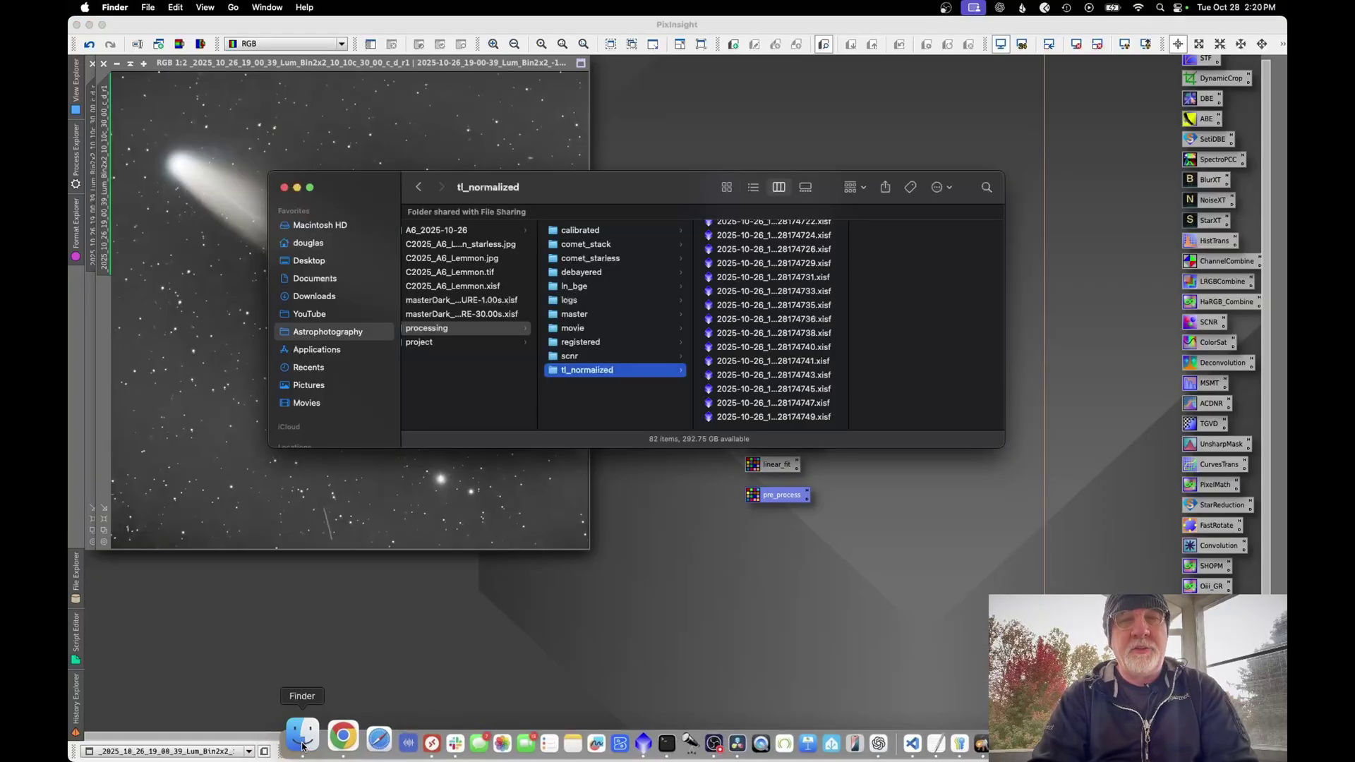
click(579, 289)
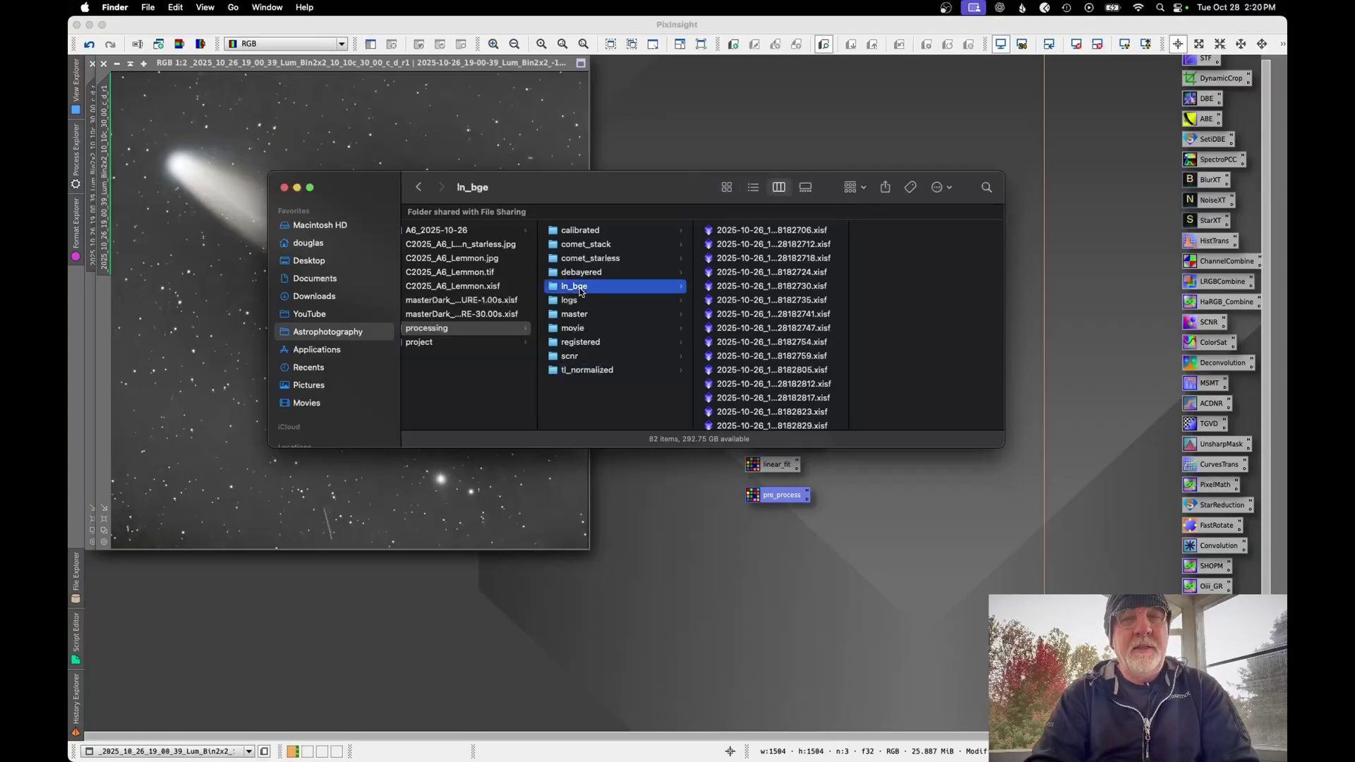
scroll(818, 293, down, 20)
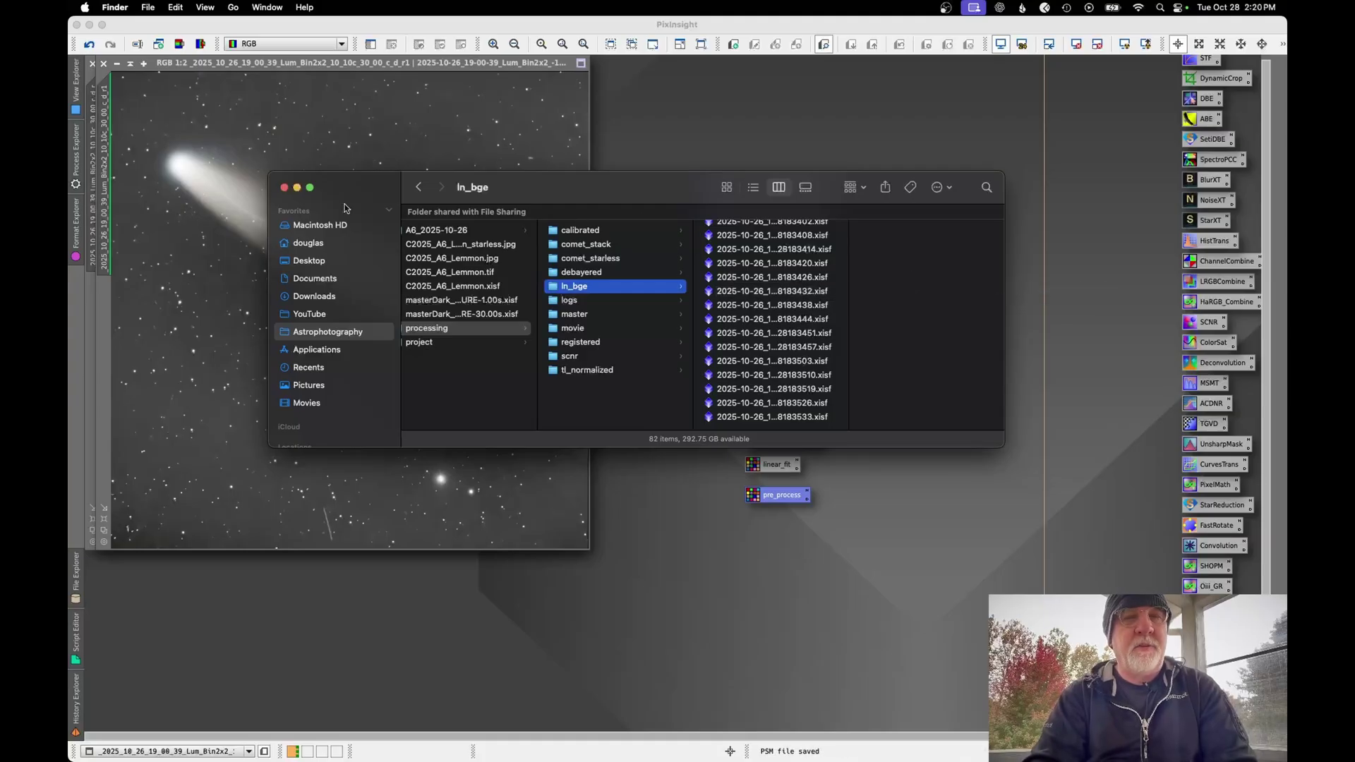
click(283, 187)
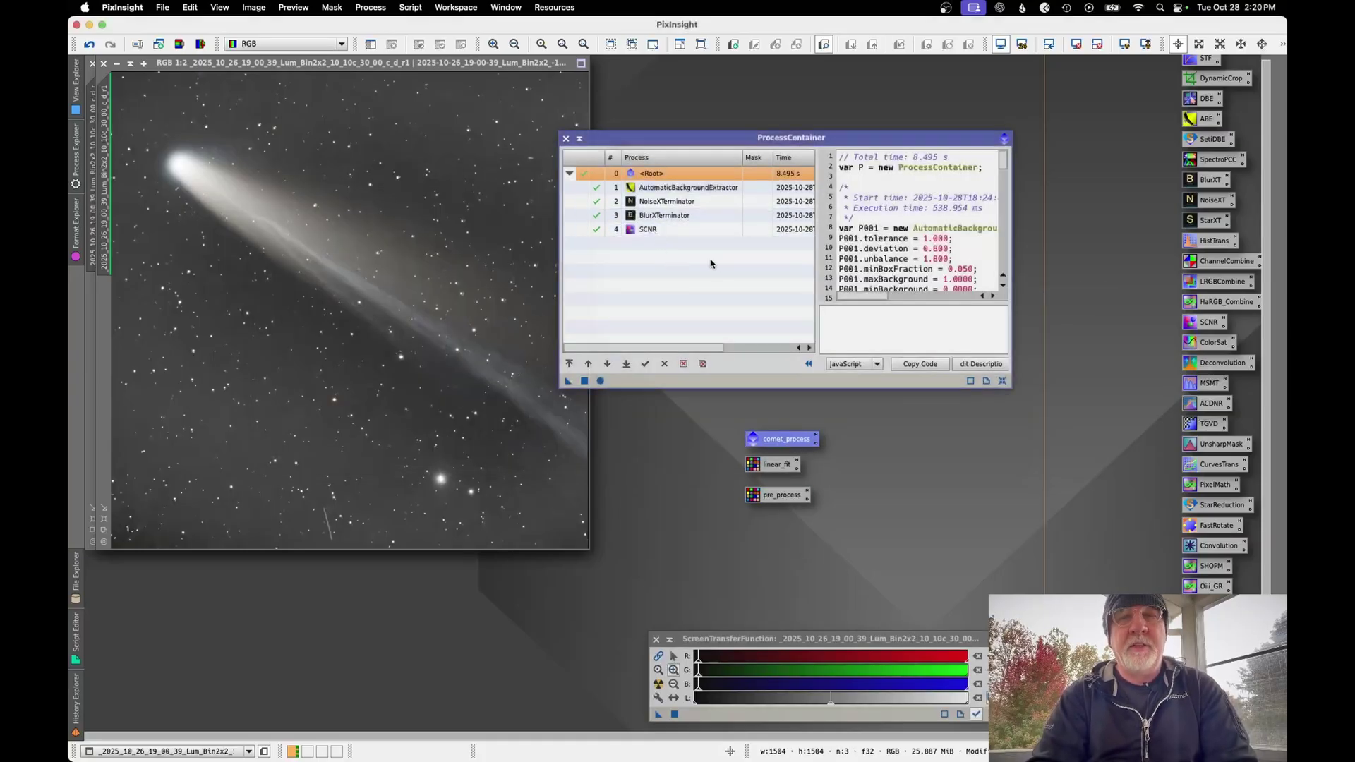
click(565, 139)
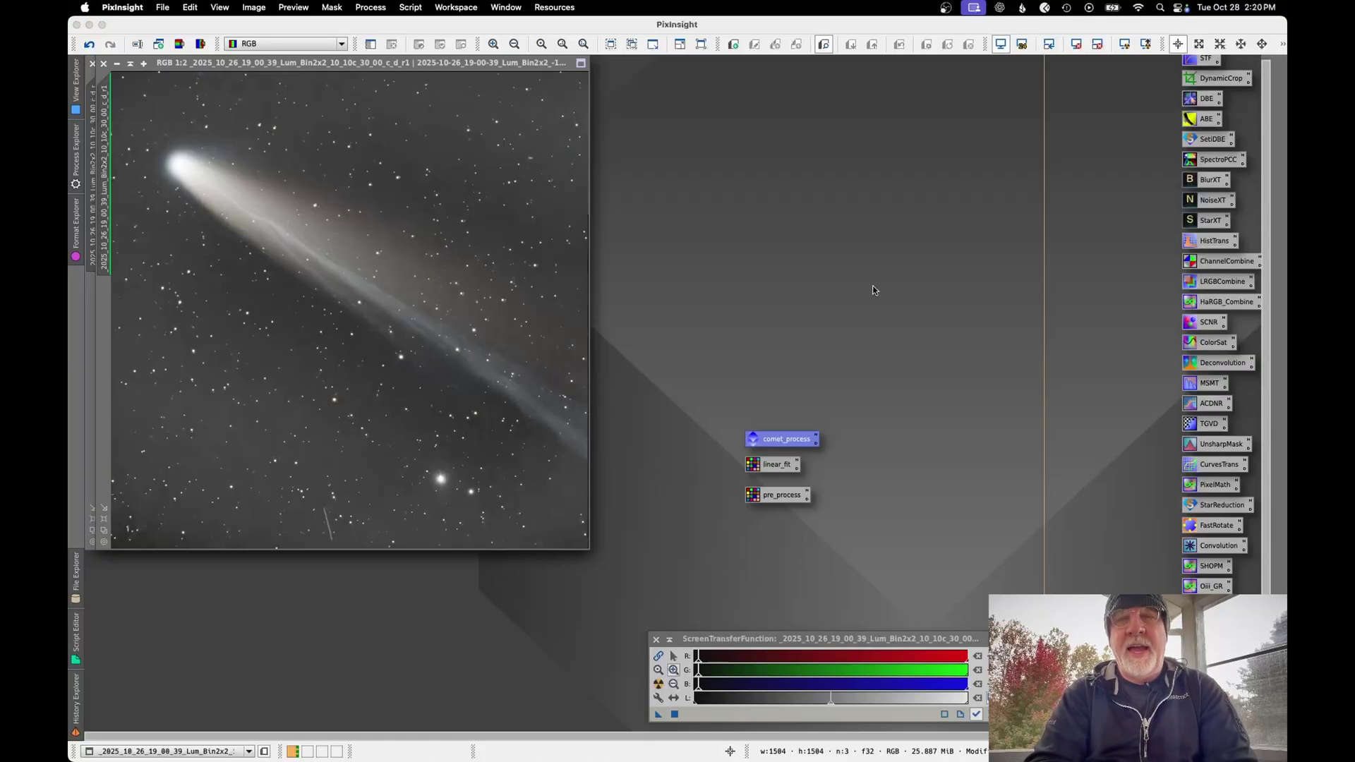
Open the Blink process and load all the .xisf frames from the ln_bge folder.
click(379, 9)
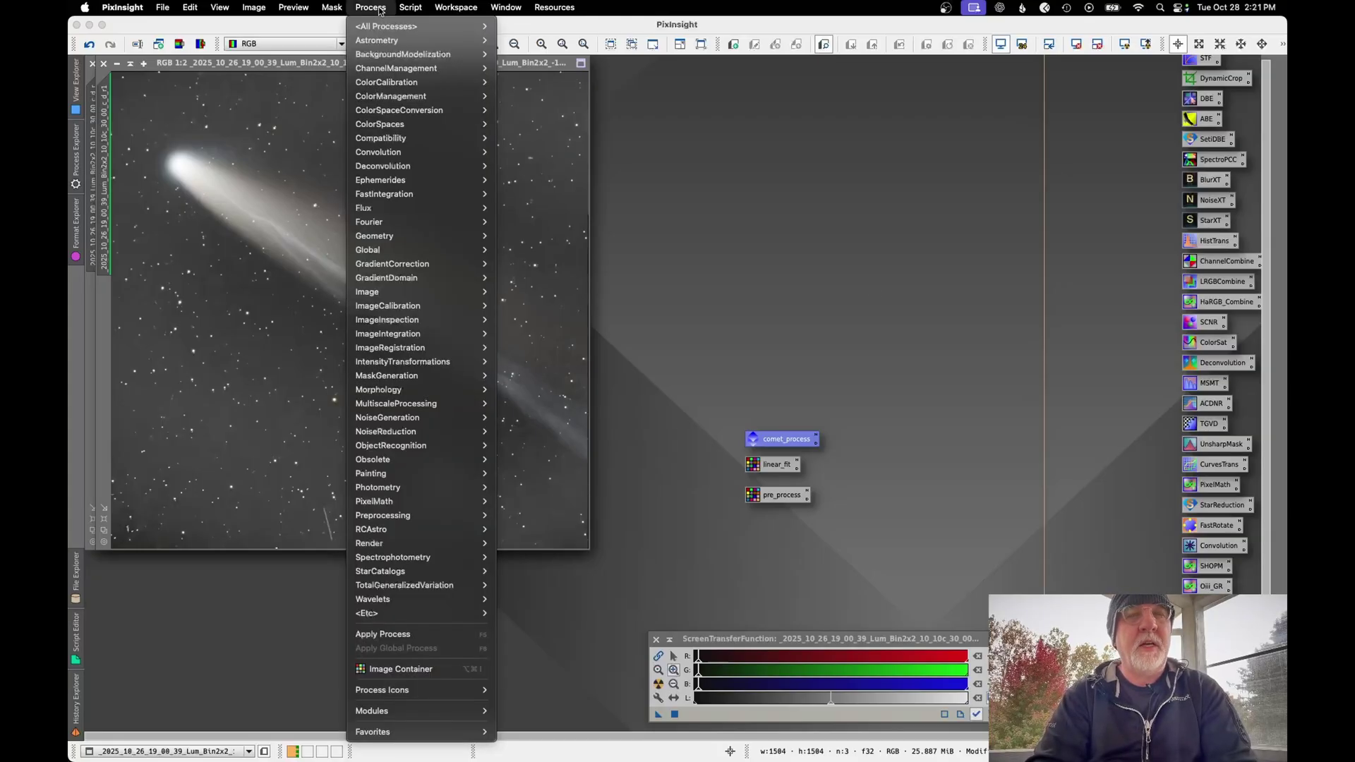
mouse_move(384, 28)
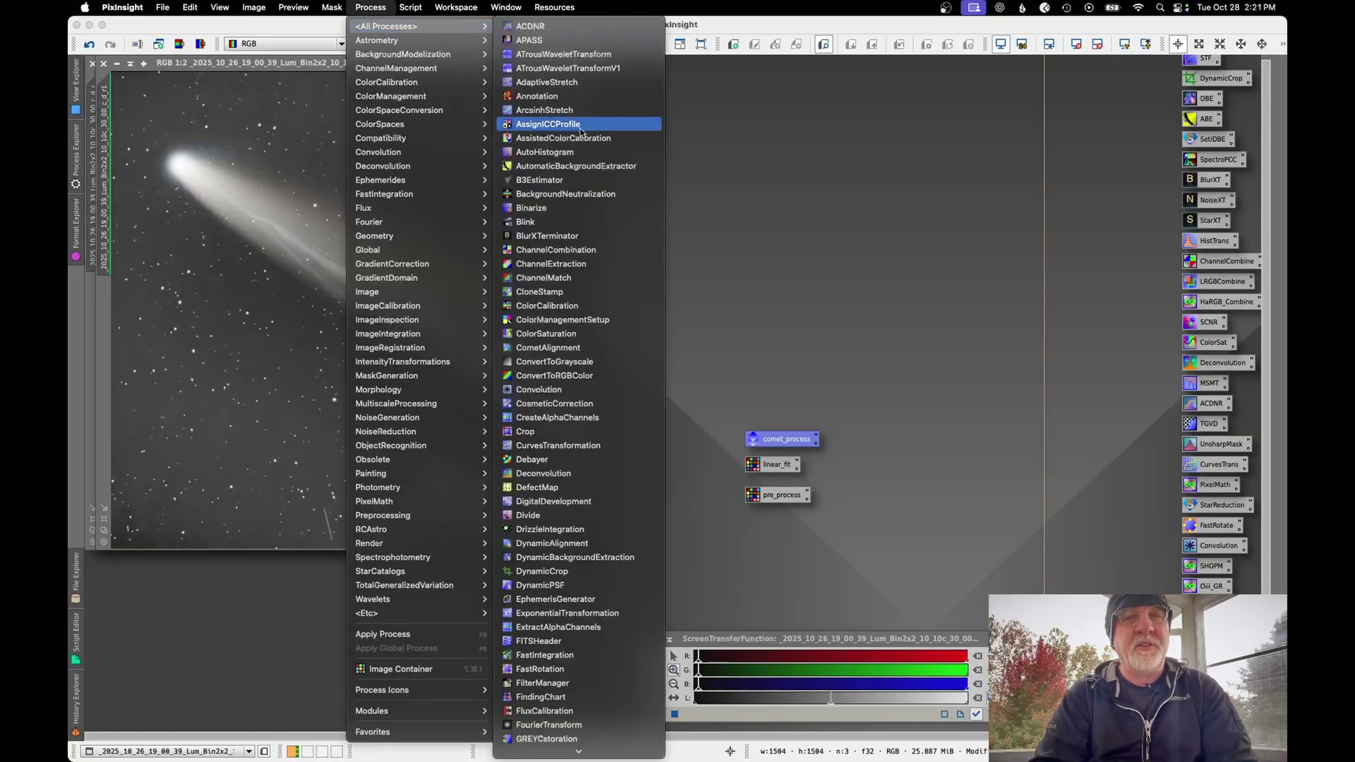
click(525, 222)
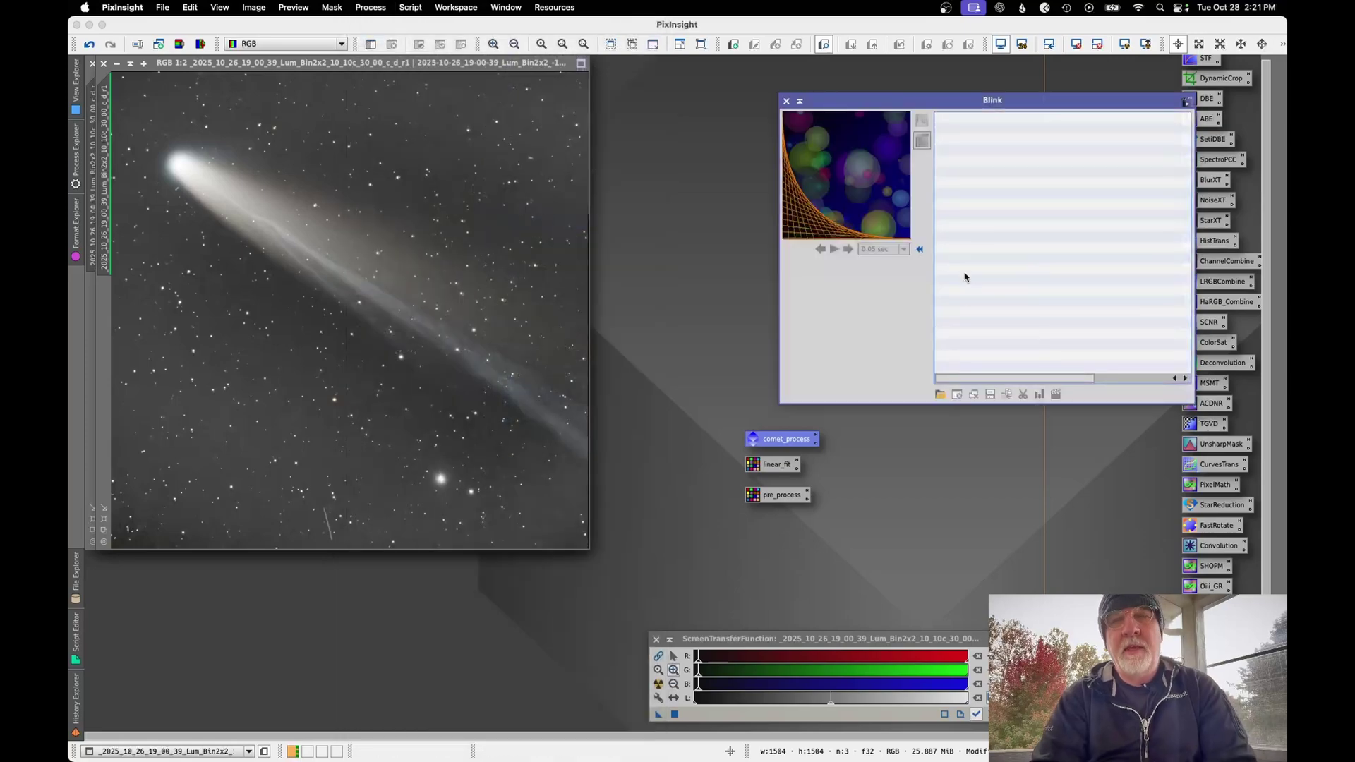
click(939, 395)
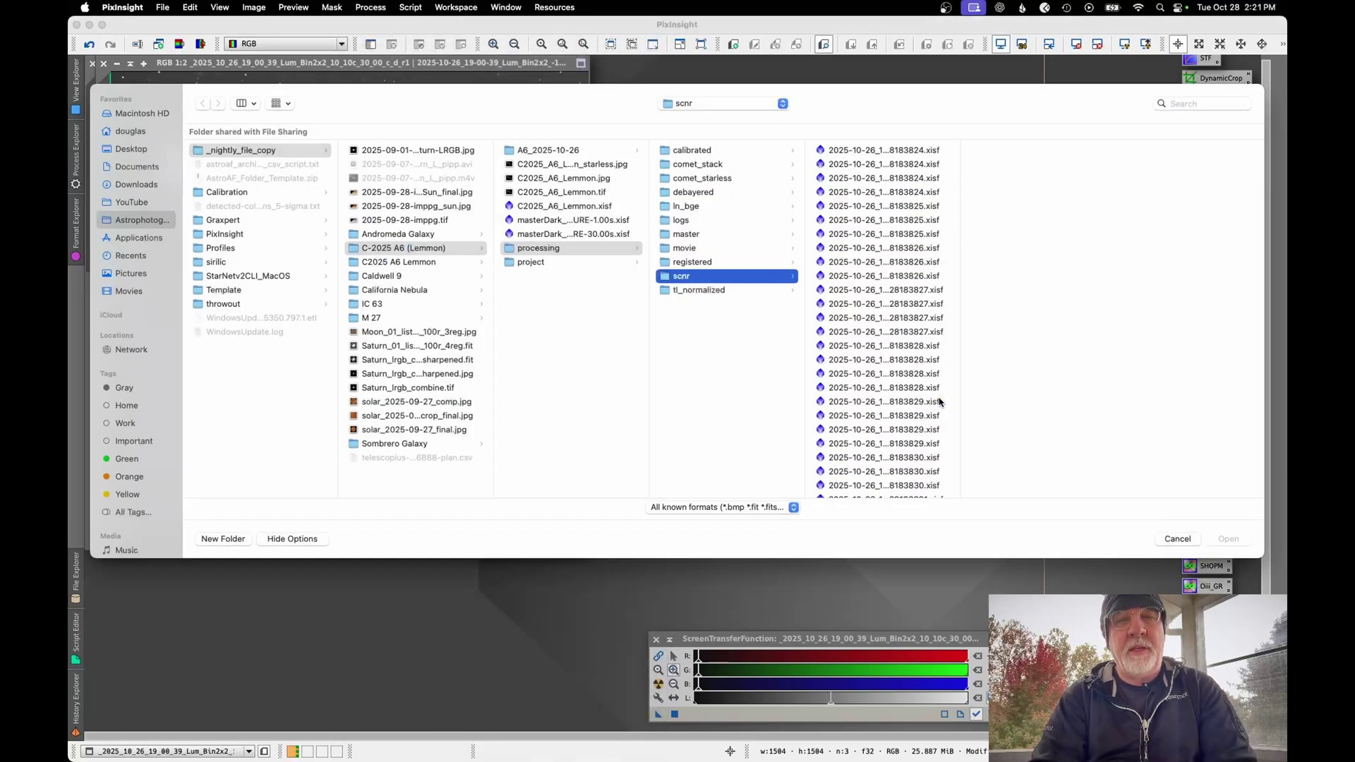
click(697, 209)
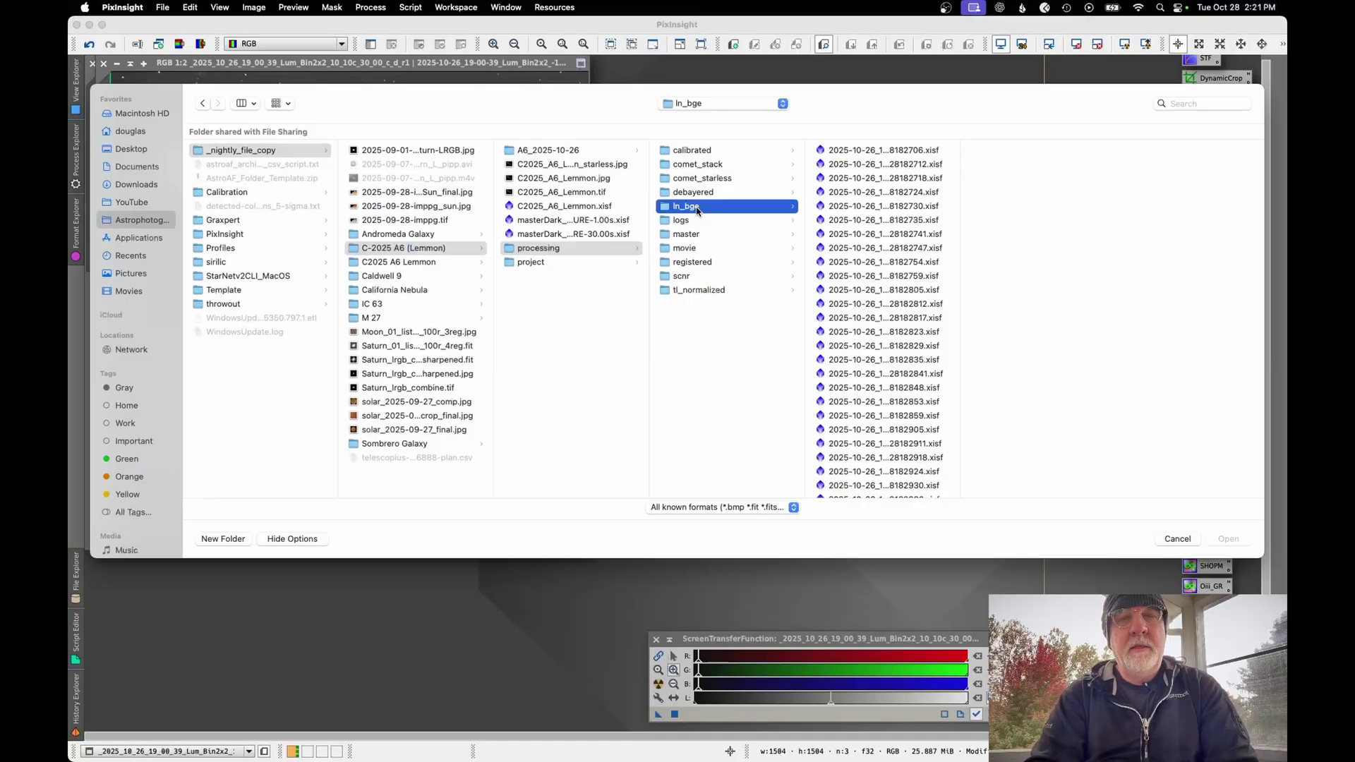
click(878, 151)
scroll(873, 263, down, 10)
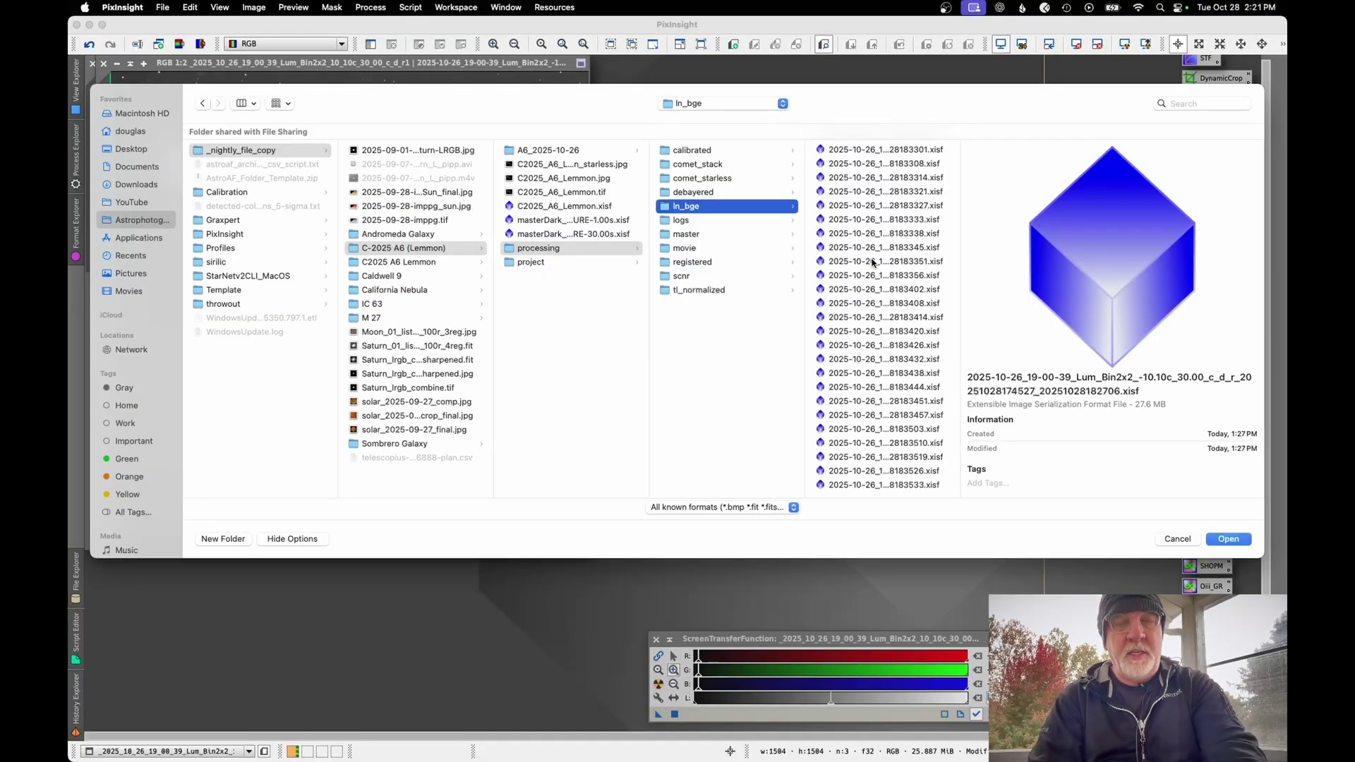
key(super+a)
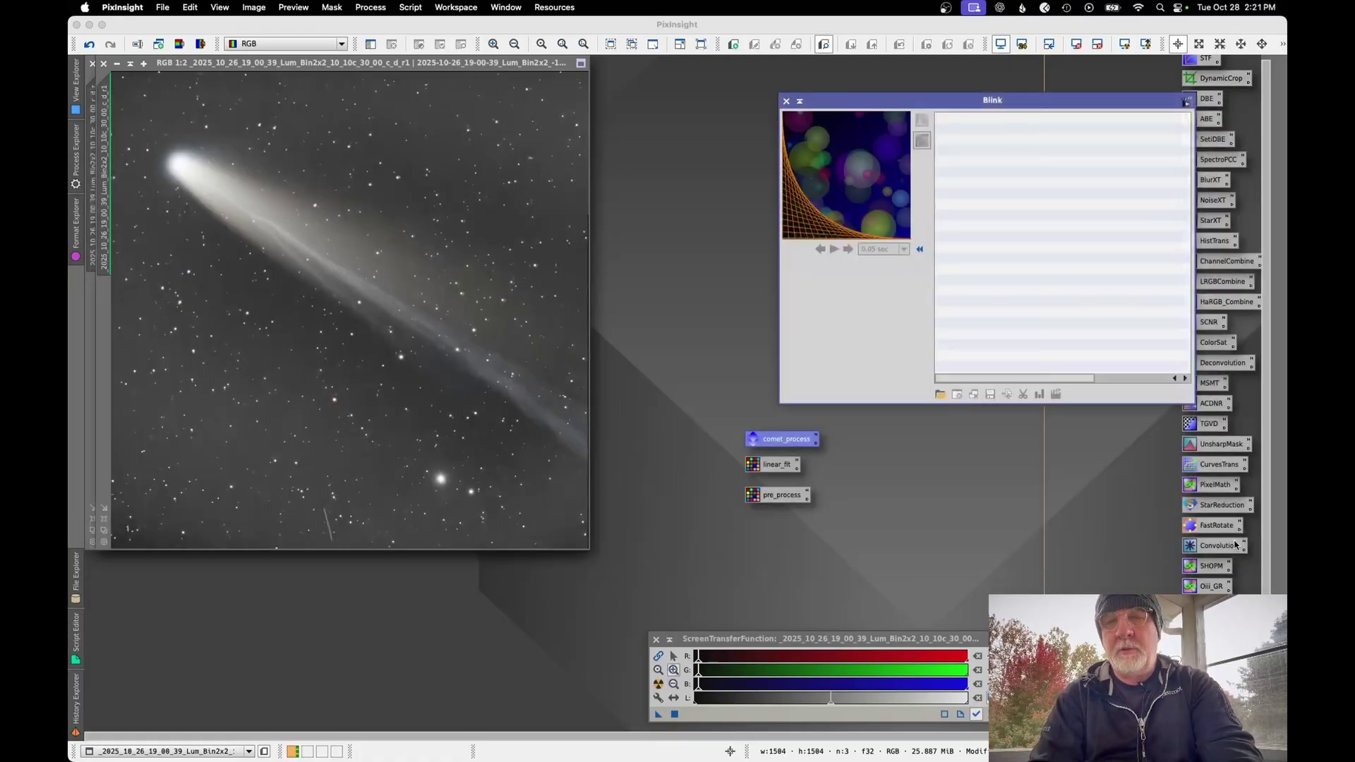
click(1234, 541)
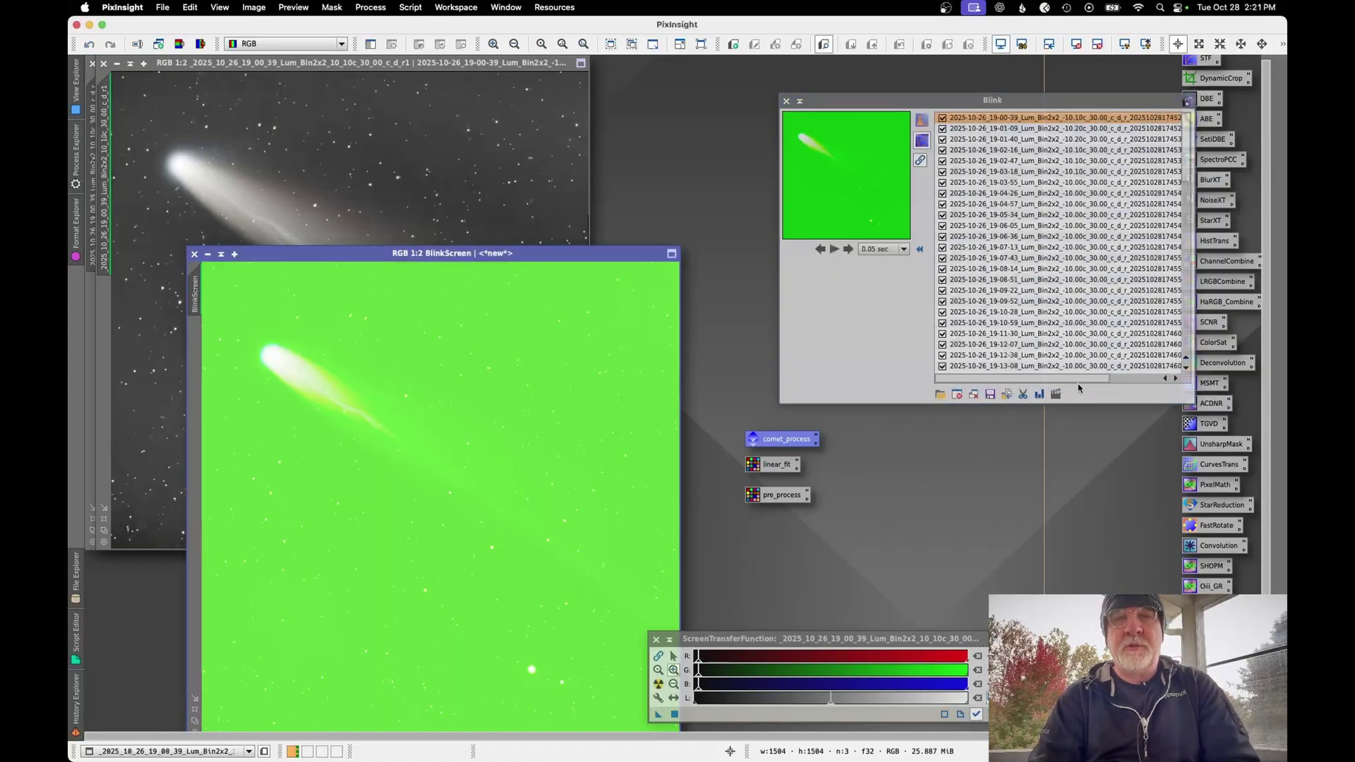
Unlink the RGB channels in Blink's automatic stretch and move the BlinkScreen window up.
click(920, 162)
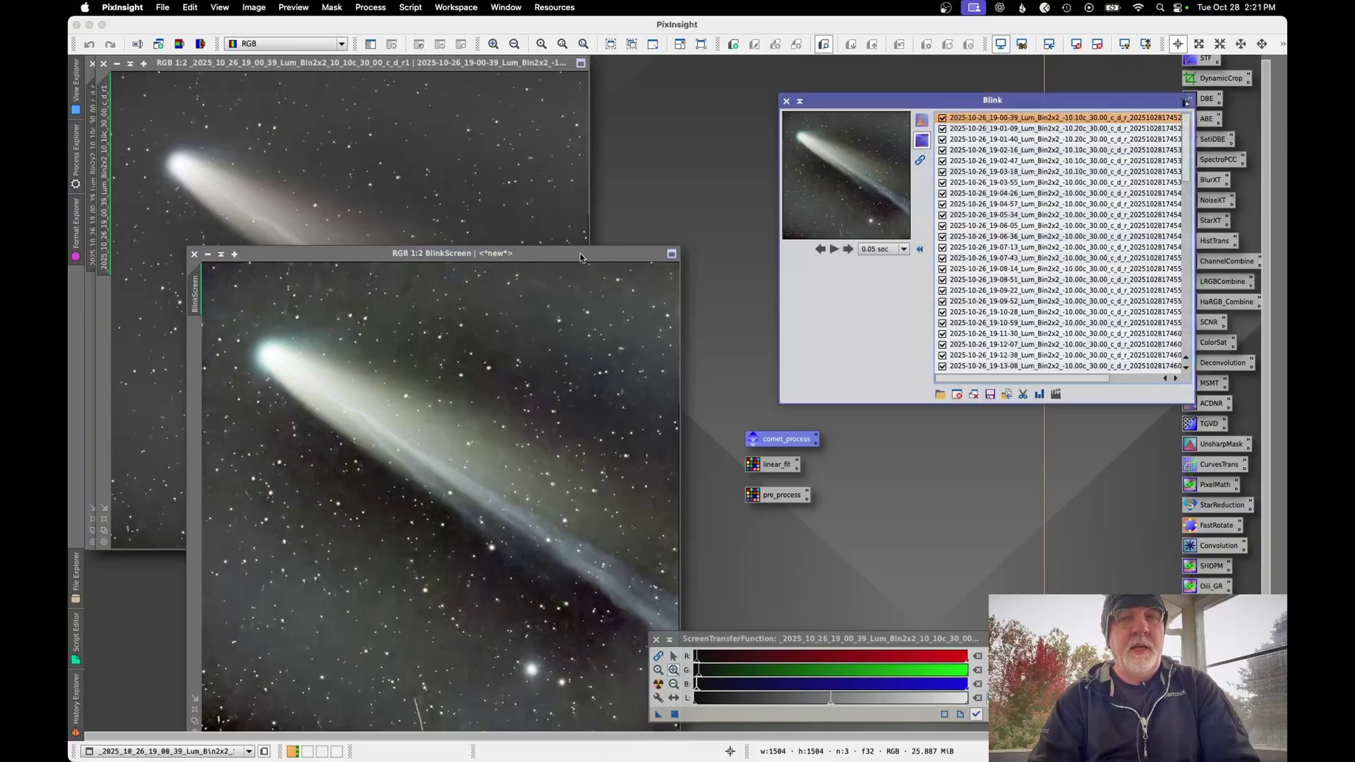
drag(580, 256, 586, 111)
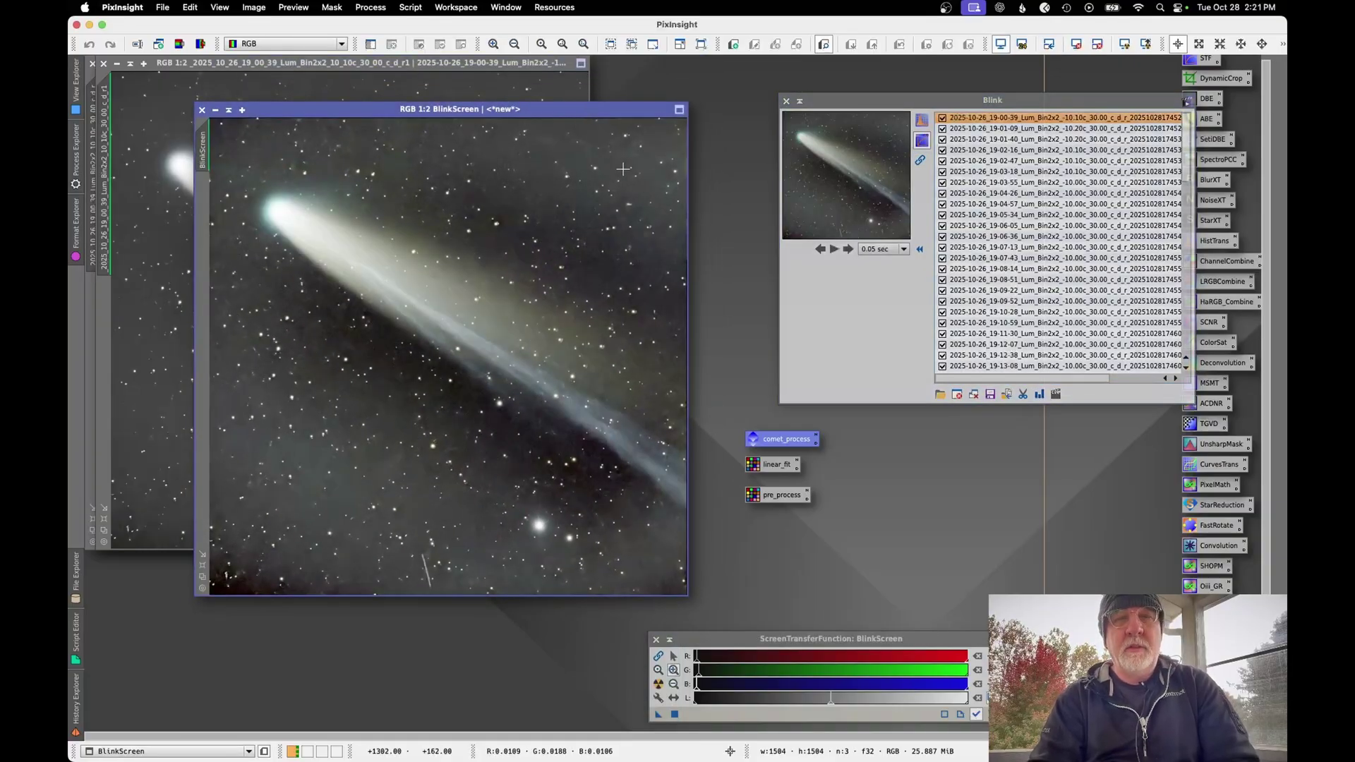
Step through the loaded comet frames in Blink from first to last, and return to the start of the list.
click(991, 121)
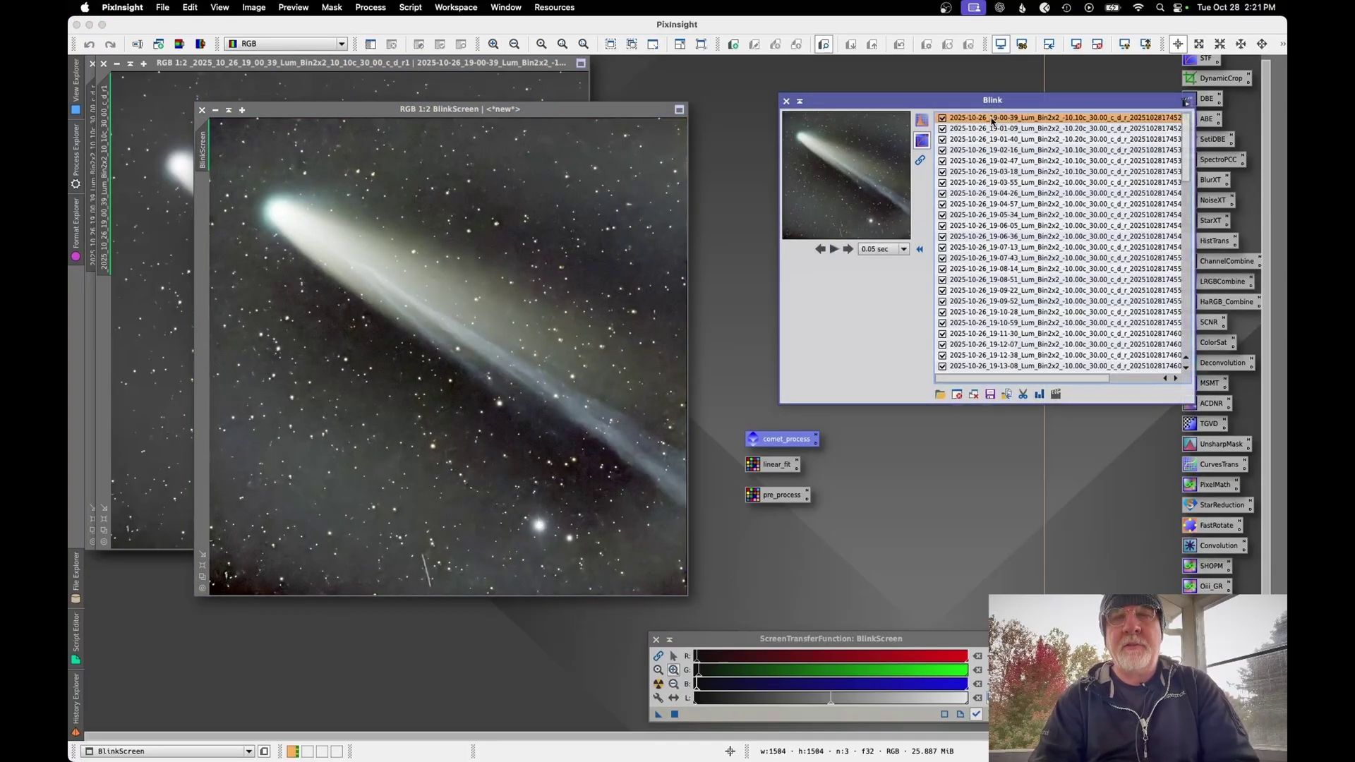
key(Down)
key(Down)
key(Down)
key(Down)
key(Down)
key(Down)
key(Down)
key(Down)
key(Down)
key(Down)
key(Down)
key(Down)
key(Down)
key(Down)
key(Down)
key(Down)
key(Down)
key(Down)
key(Down)
key(Down)
key(Down)
key(Down)
key(Down)
key(Down)
key(Down)
key(Down)
key(Down)
key(Down)
key(Down)
key(Down)
key(Down)
key(Down)
key(Down)
key(Down)
key(Down)
key(Down)
key(Down)
key(Down)
key(Down)
key(Down)
key(Down)
key(Down)
key(Down)
key(Down)
key(Down)
key(Down)
key(Down)
key(Down)
key(Down)
key(Down)
key(Down)
key(Down)
key(Down)
key(Down)
key(Down)
key(Down)
key(Down)
key(Down)
key(Down)
key(Down)
key(Down)
key(Down)
key(Down)
key(Down)
key(Down)
key(Down)
key(Down)
key(Down)
key(Down)
key(Down)
key(Down)
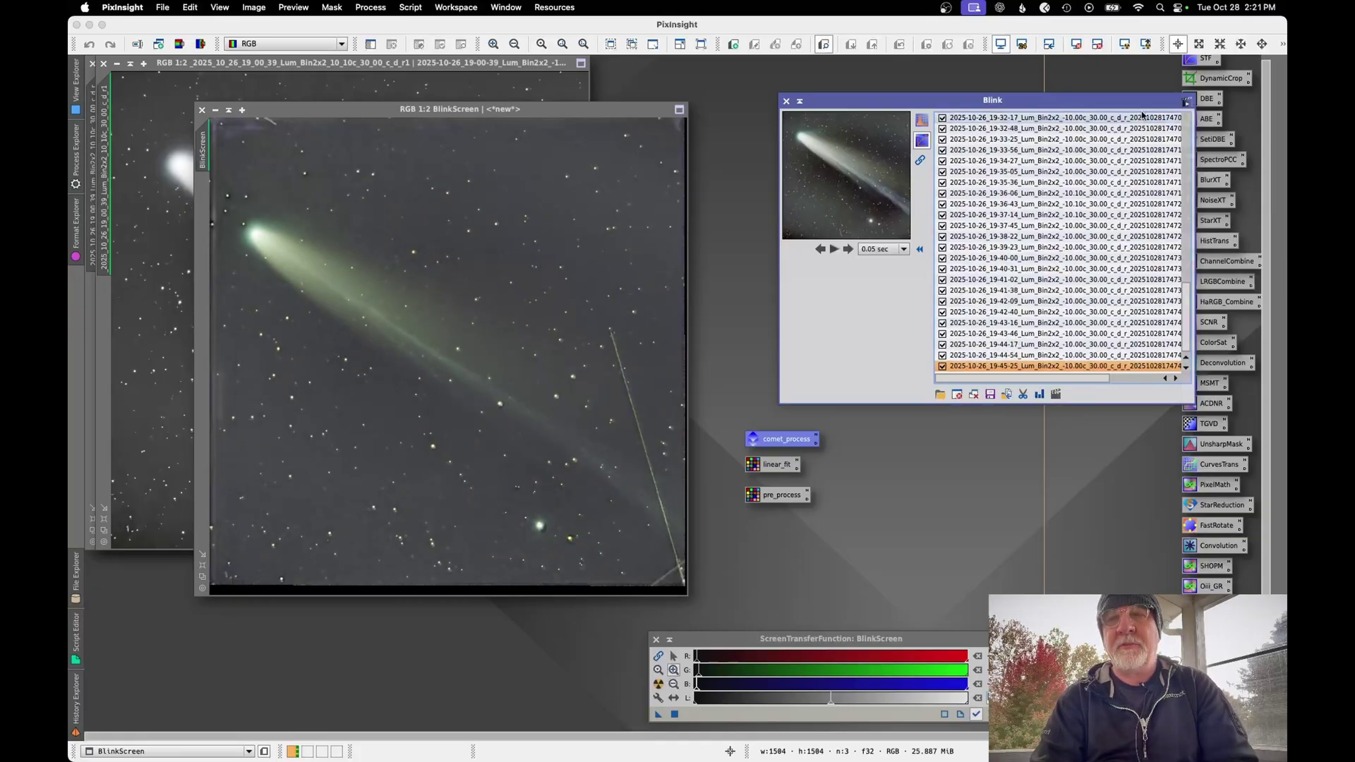
drag(1187, 322, 1179, 117)
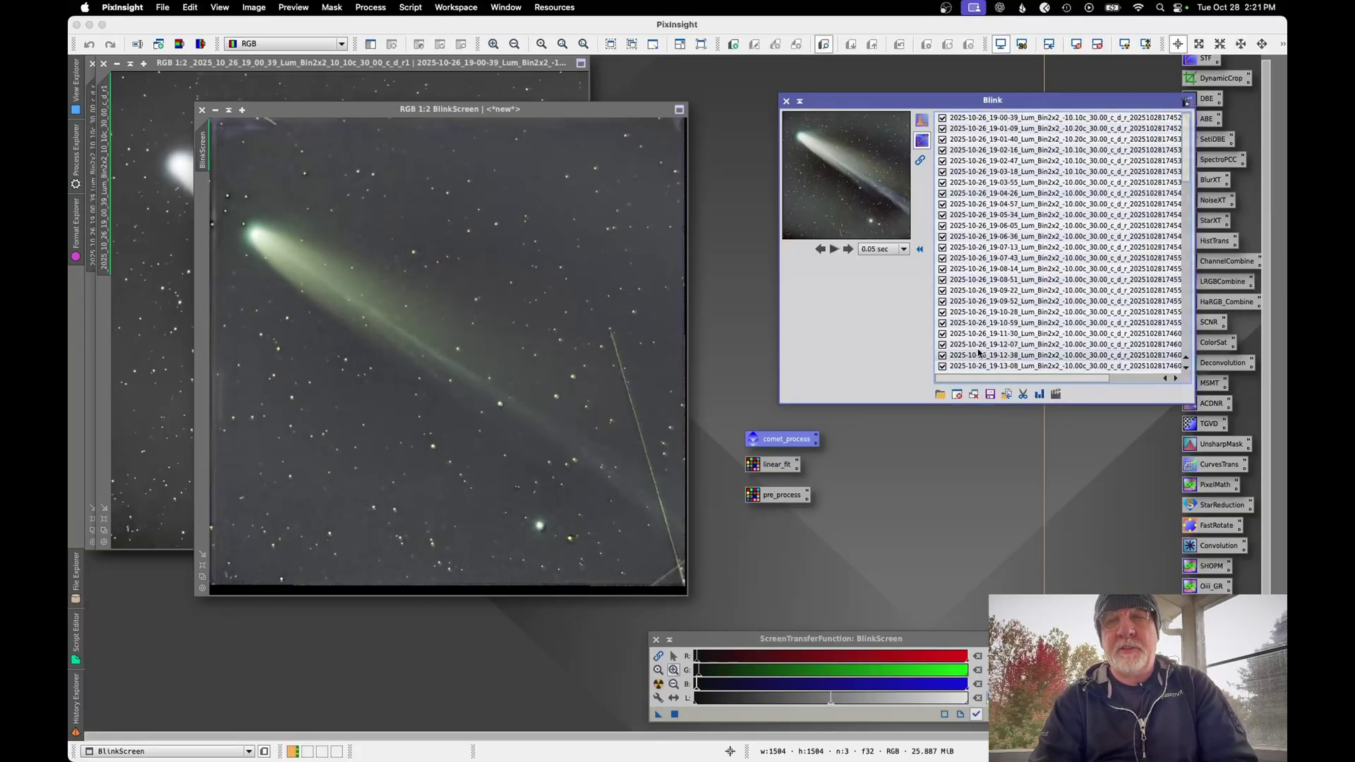
Open Blink's Make Video dialog and move it clear of the desktop's lower part.
click(1055, 396)
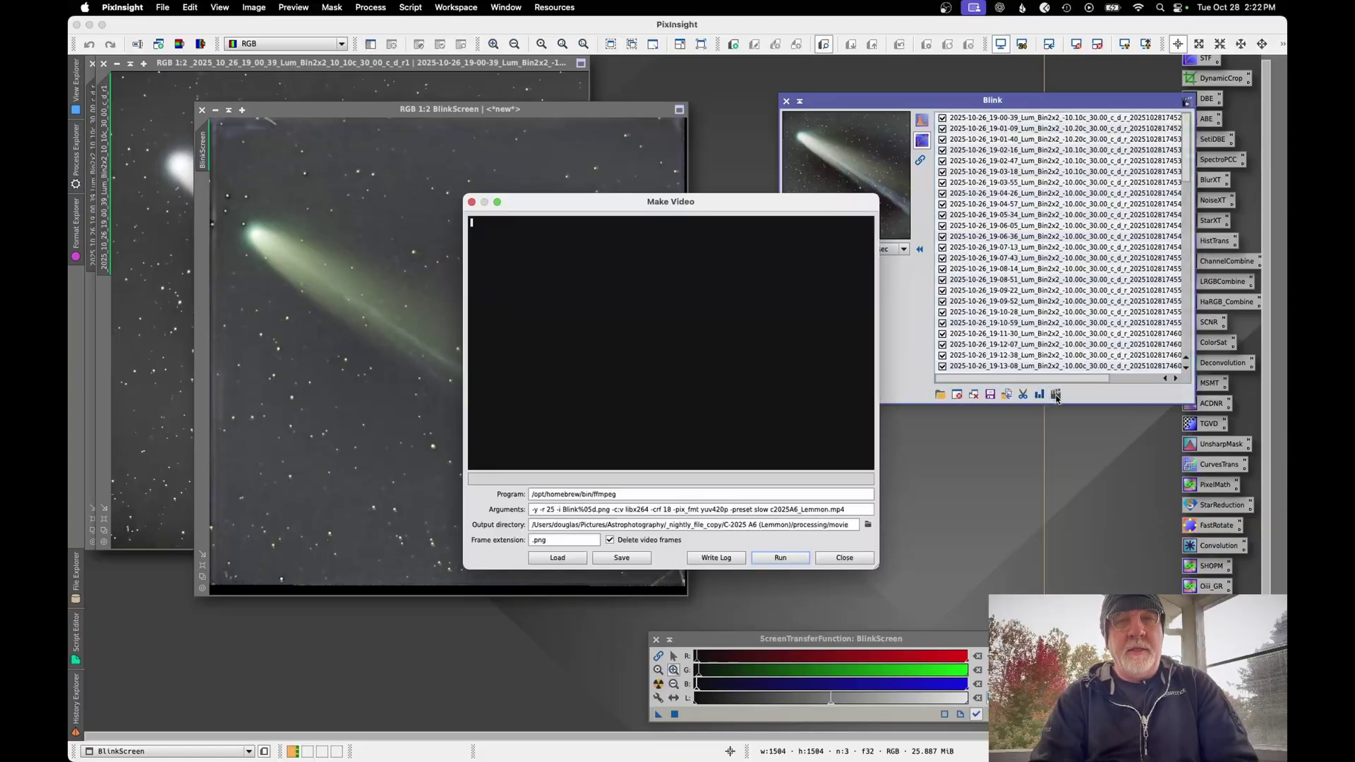
drag(746, 205, 780, 111)
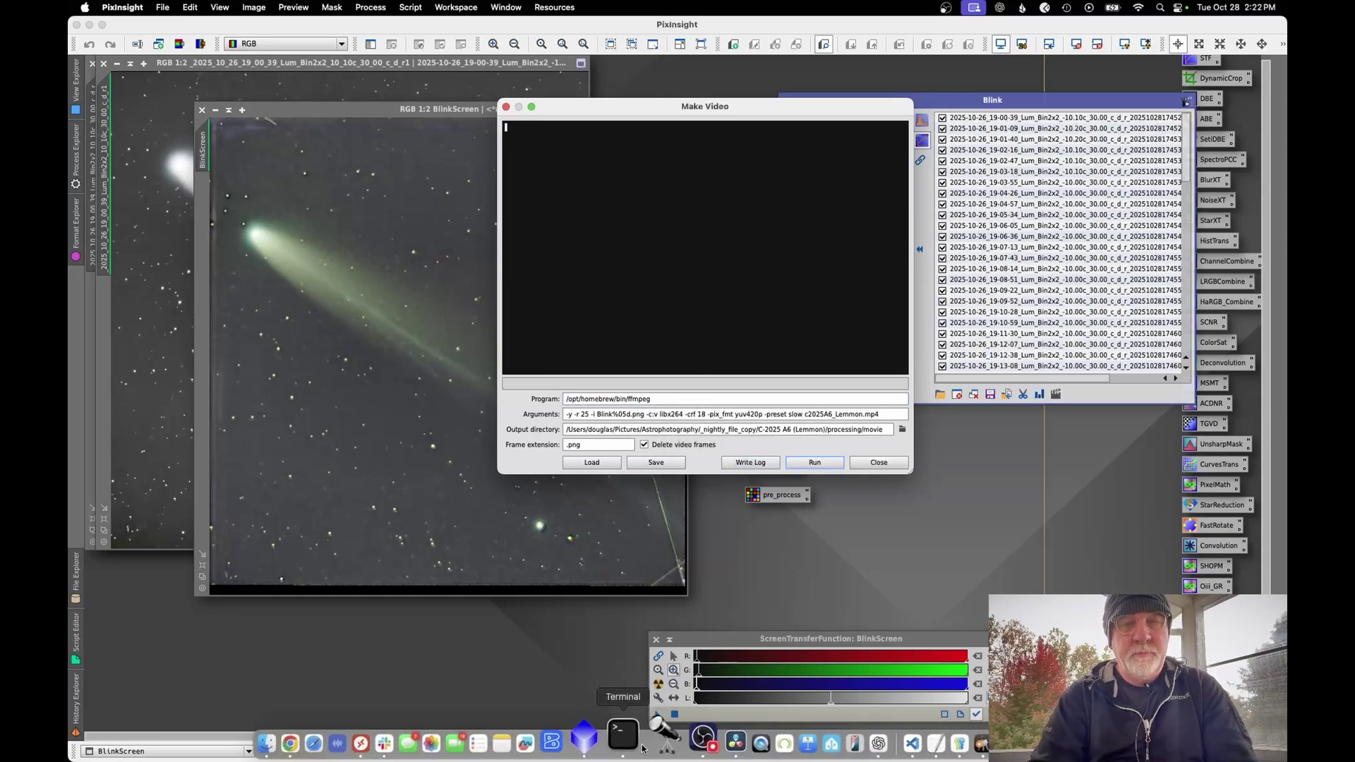
Switch to Terminal, bring up the command "brew install ffmpeg" at the prompt, and clear it without running it.
click(632, 739)
drag(1014, 211, 941, 317)
text(ffmpeg -version)
key(Up)
key(Up)
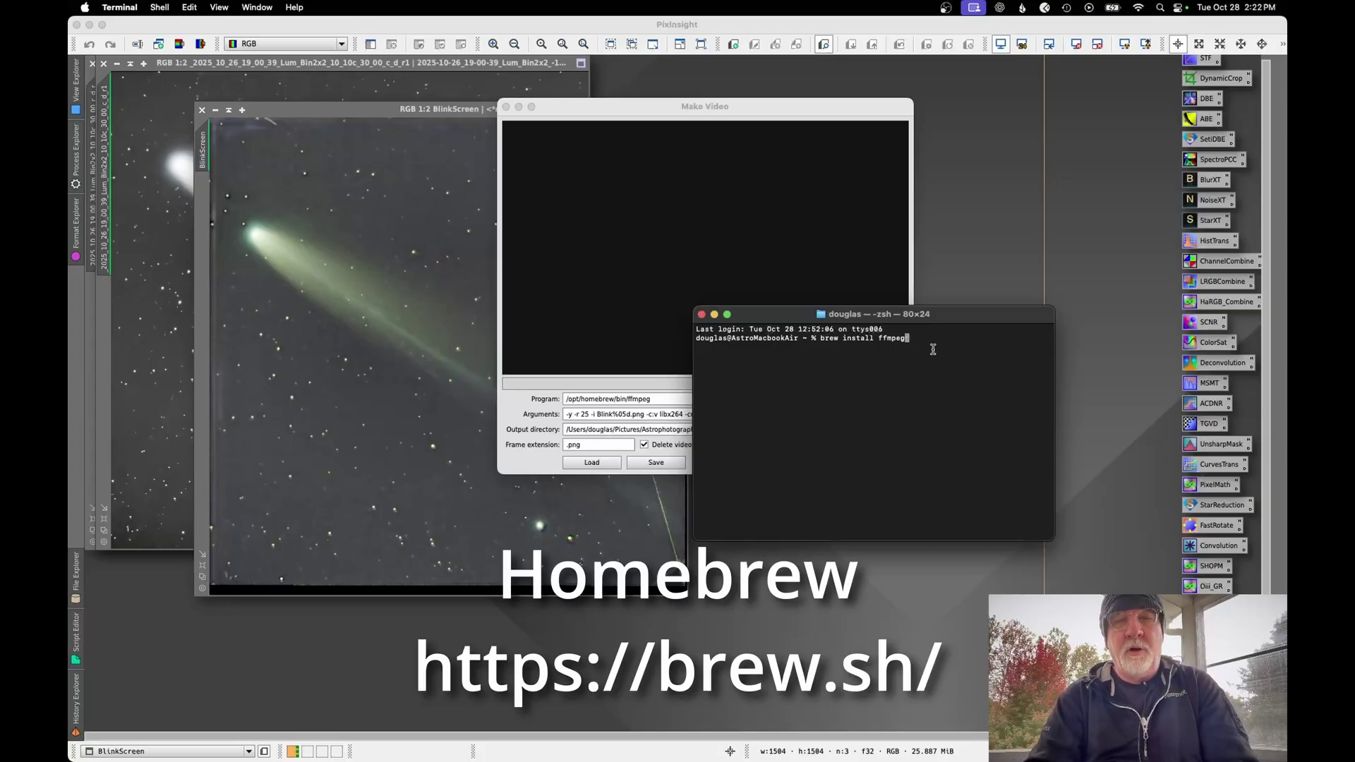
drag(944, 315, 1132, 305)
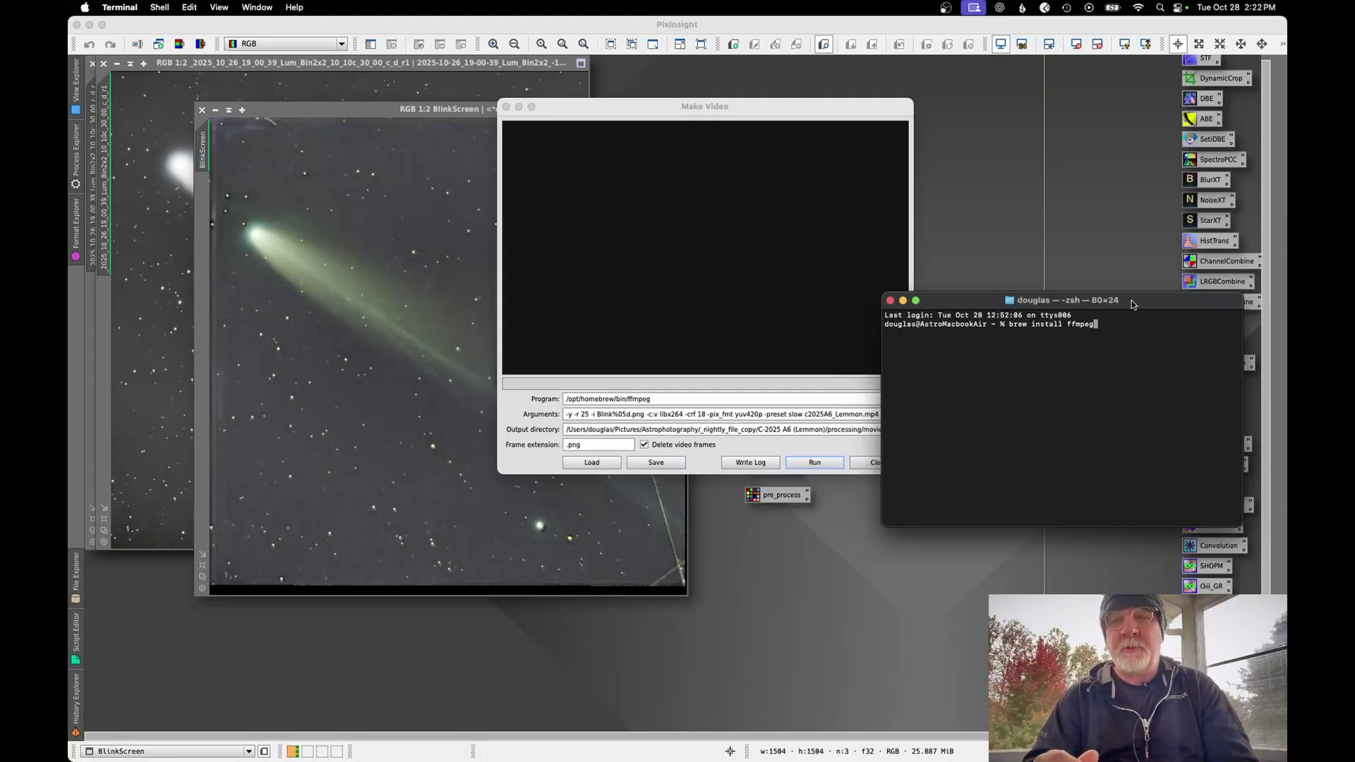
key(ctrl+u)
text(ffmpeg --version)
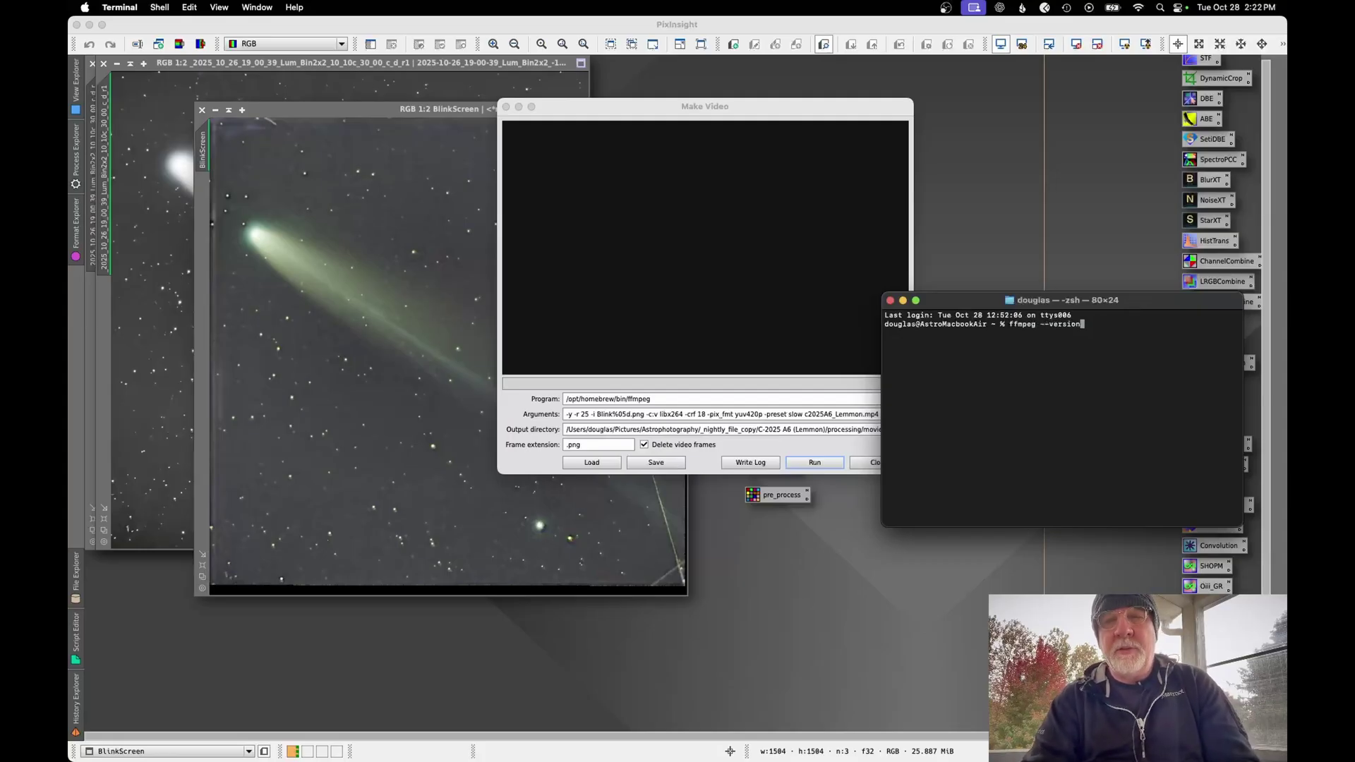
key(BackSpace)
key(BackSpace)
key(BackSpace)
key(BackSpace)
key(BackSpace)
key(BackSpace)
key(BackSpace)
key(BackSpace)
key(BackSpace)
key(BackSpace)
key(BackSpace)
key(BackSpace)
key(BackSpace)
key(BackSpace)
key(BackSpace)
key(BackSpace)
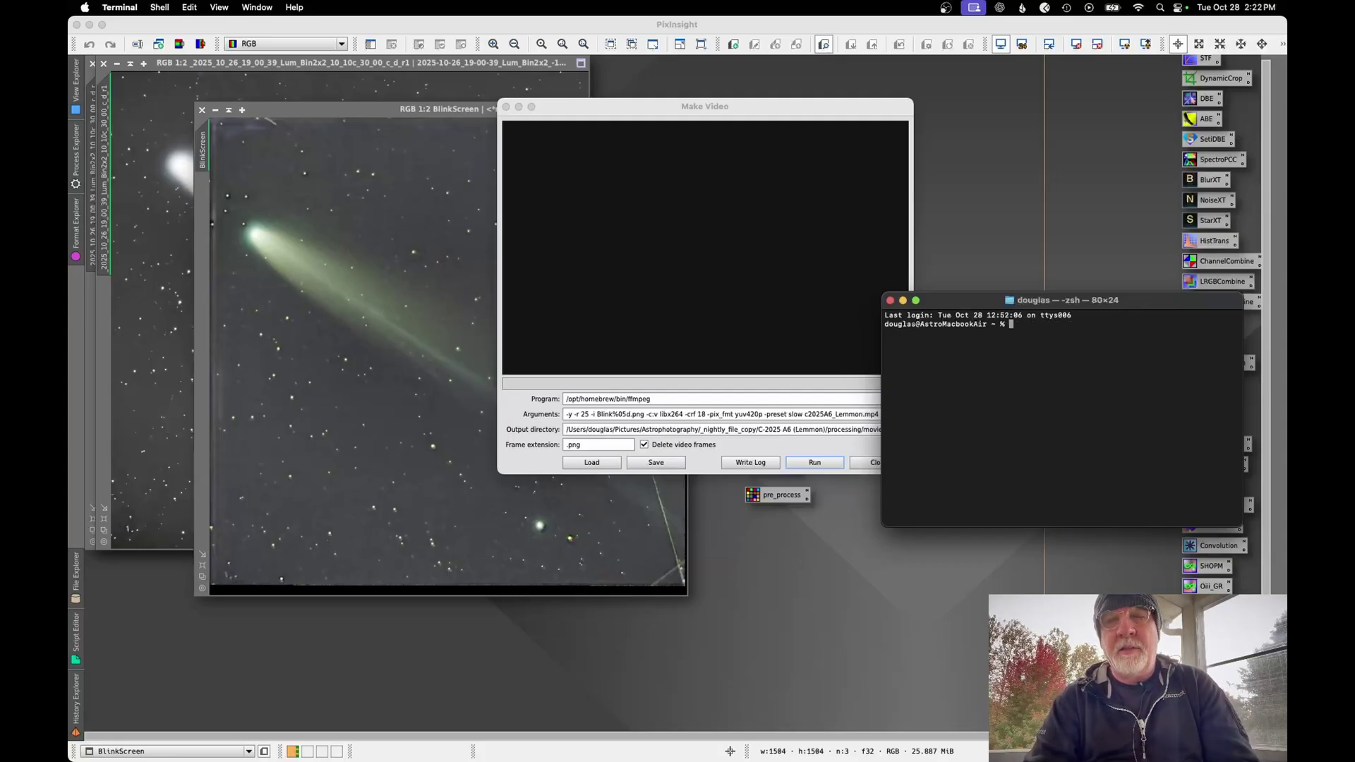
Run "ffmpeg -version" in Terminal to check the ffmpeg installation, and move the window beside the Make Video dialog.
text(ffmpeg -version)
key(Return)
drag(1130, 300, 1057, 248)
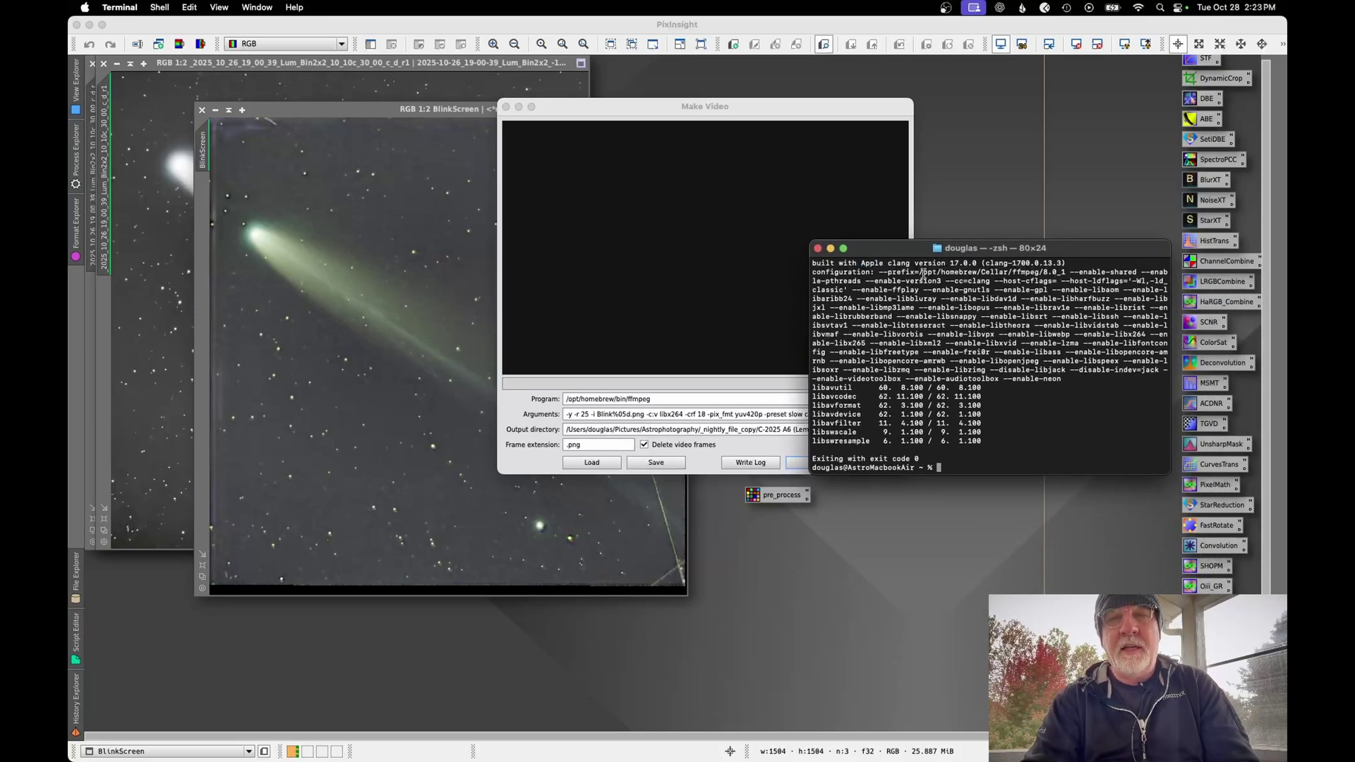
Examine the ffmpeg version line in the Terminal output by highlighting it, and return to the prompt.
scroll(963, 304, up, 2)
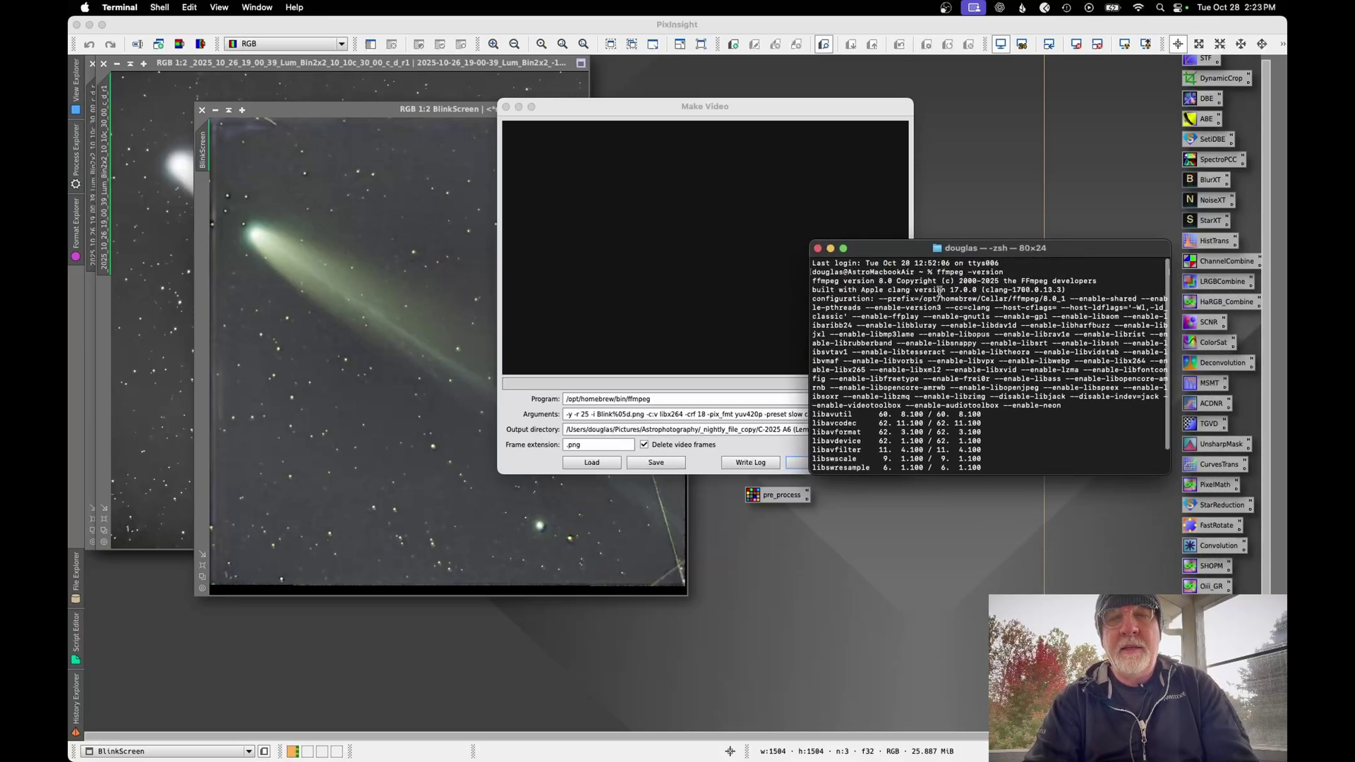
drag(879, 282, 940, 282)
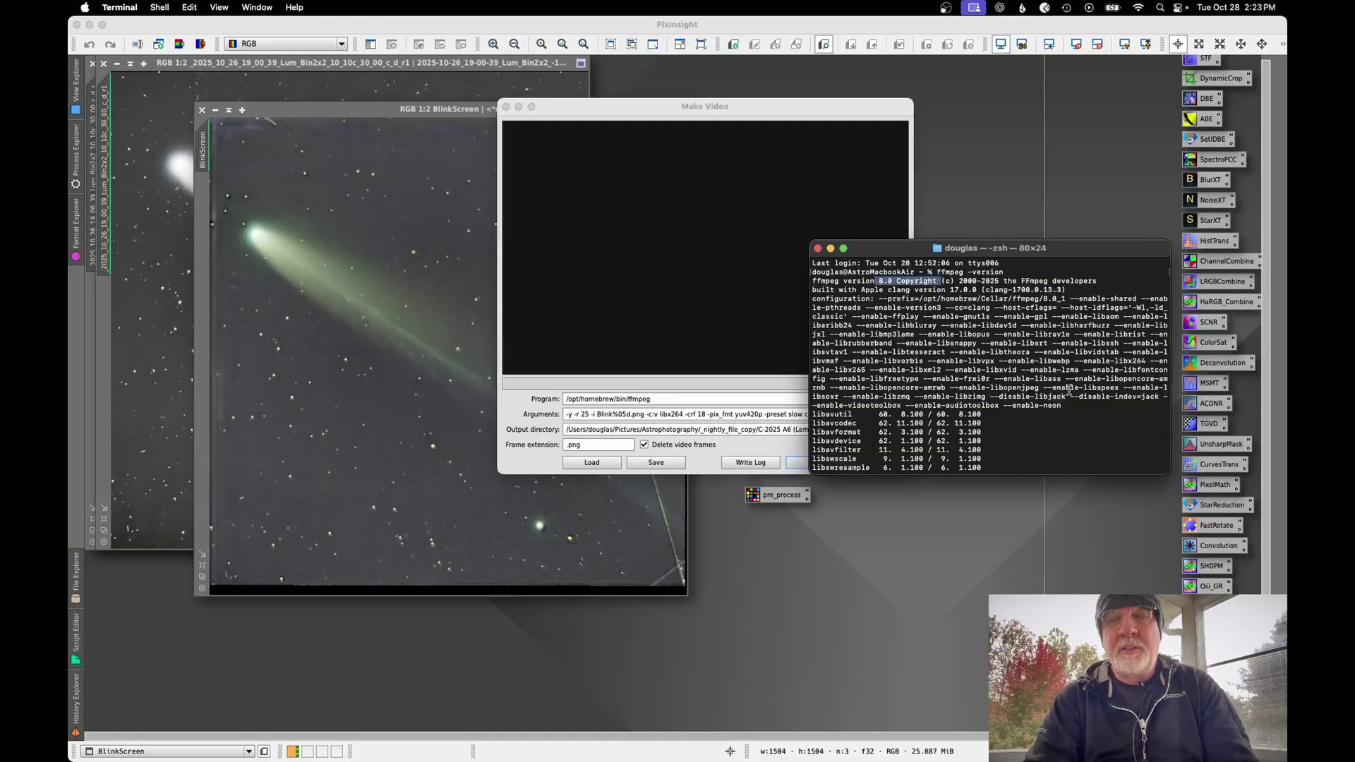
scroll(1058, 409, down, 2)
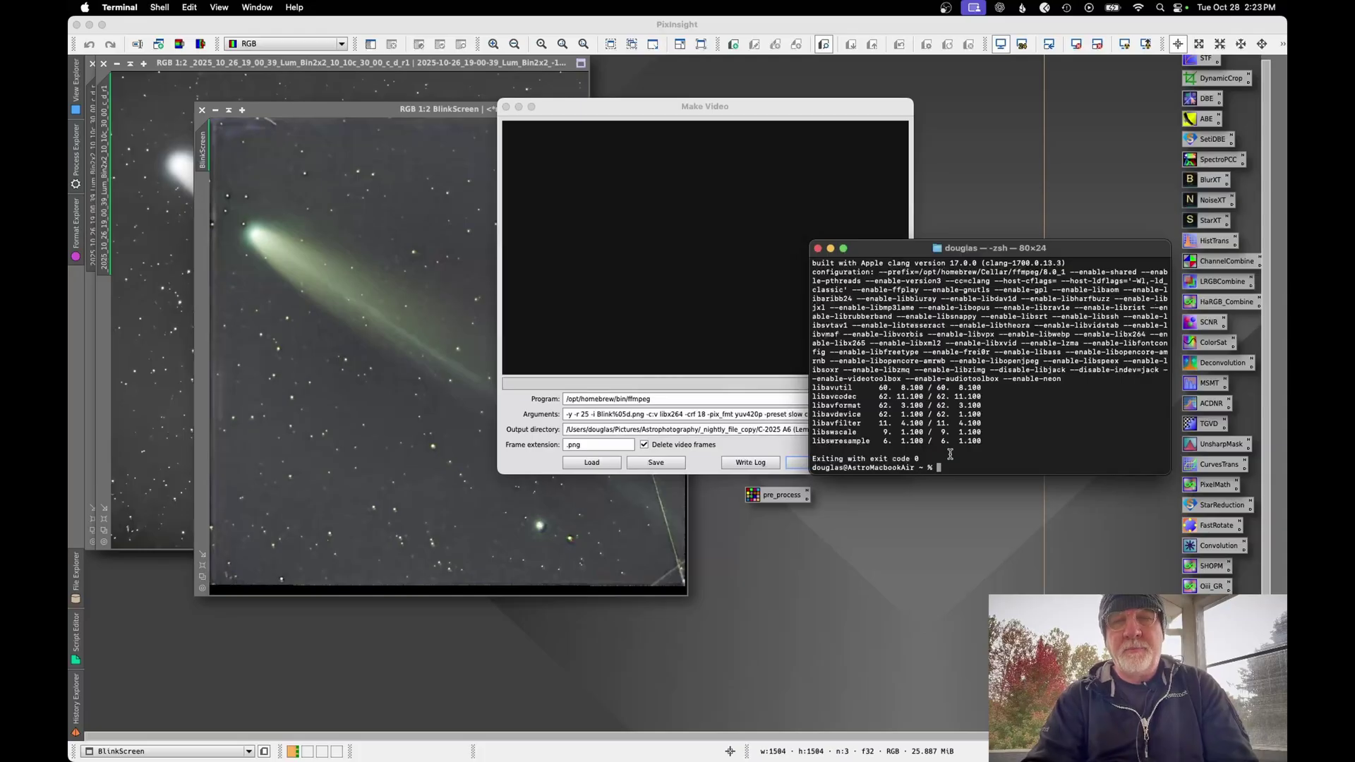
Run "which ffmpeg" in Terminal to find the program's location, and select the path it returns.
key(Up)
key(Up)
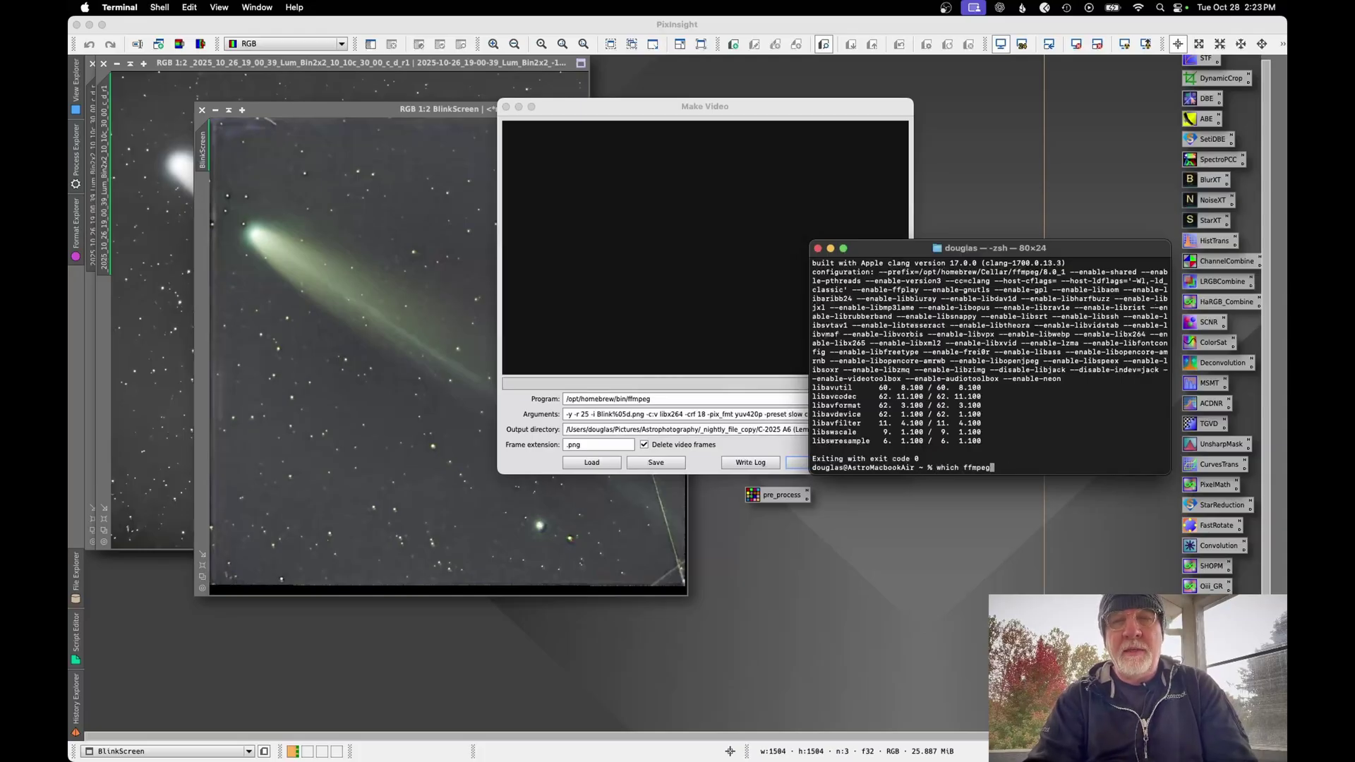
key(Return)
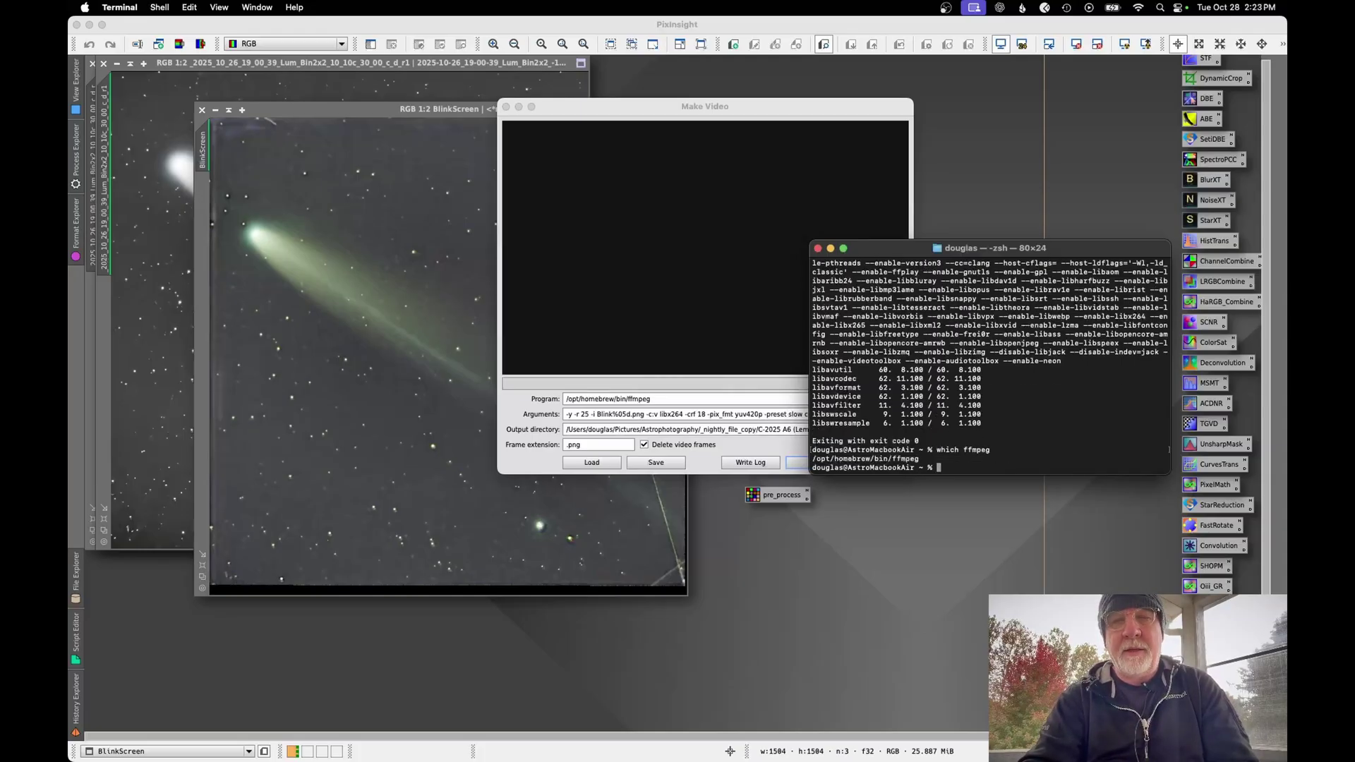
drag(812, 459, 925, 459)
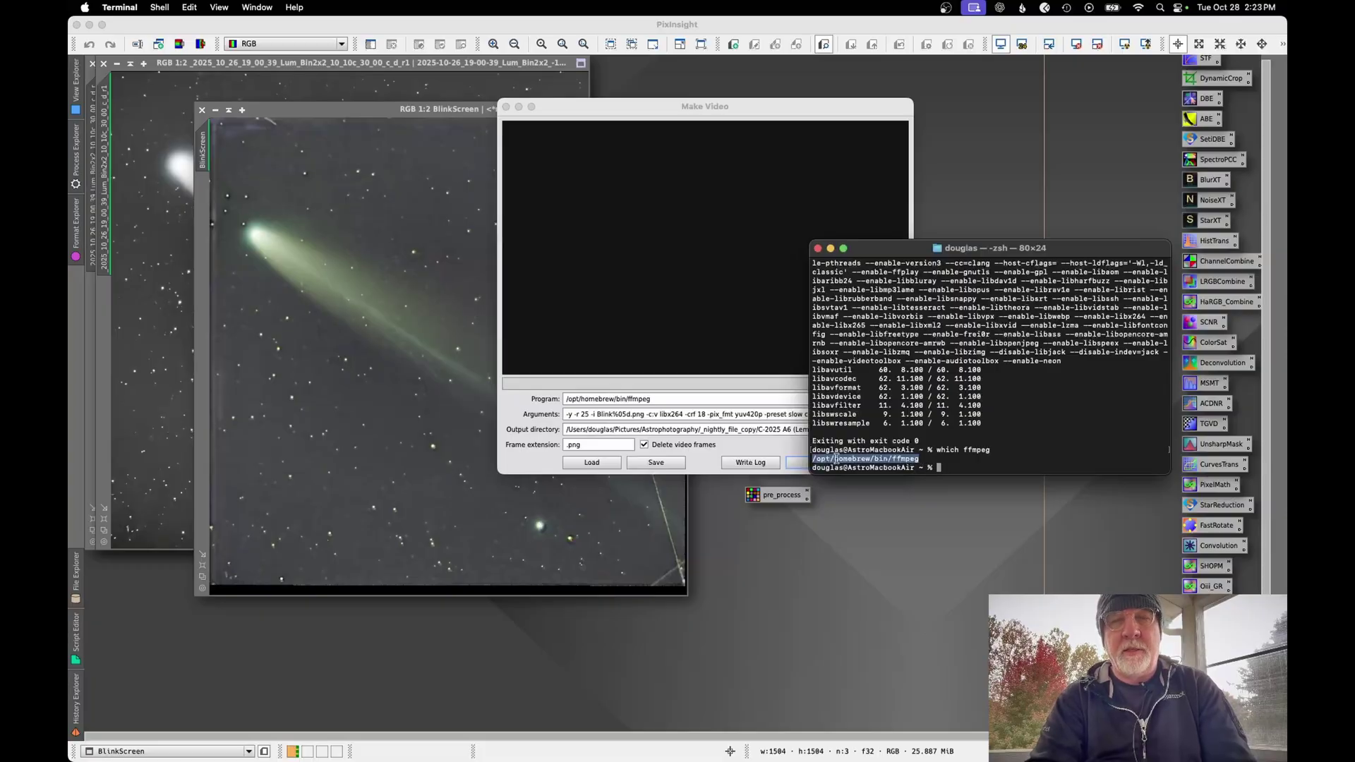
Switch to PixInsight's Make Video dialog, check the ffmpeg arguments and the movie output folder, and close the dialog without running it.
click(694, 372)
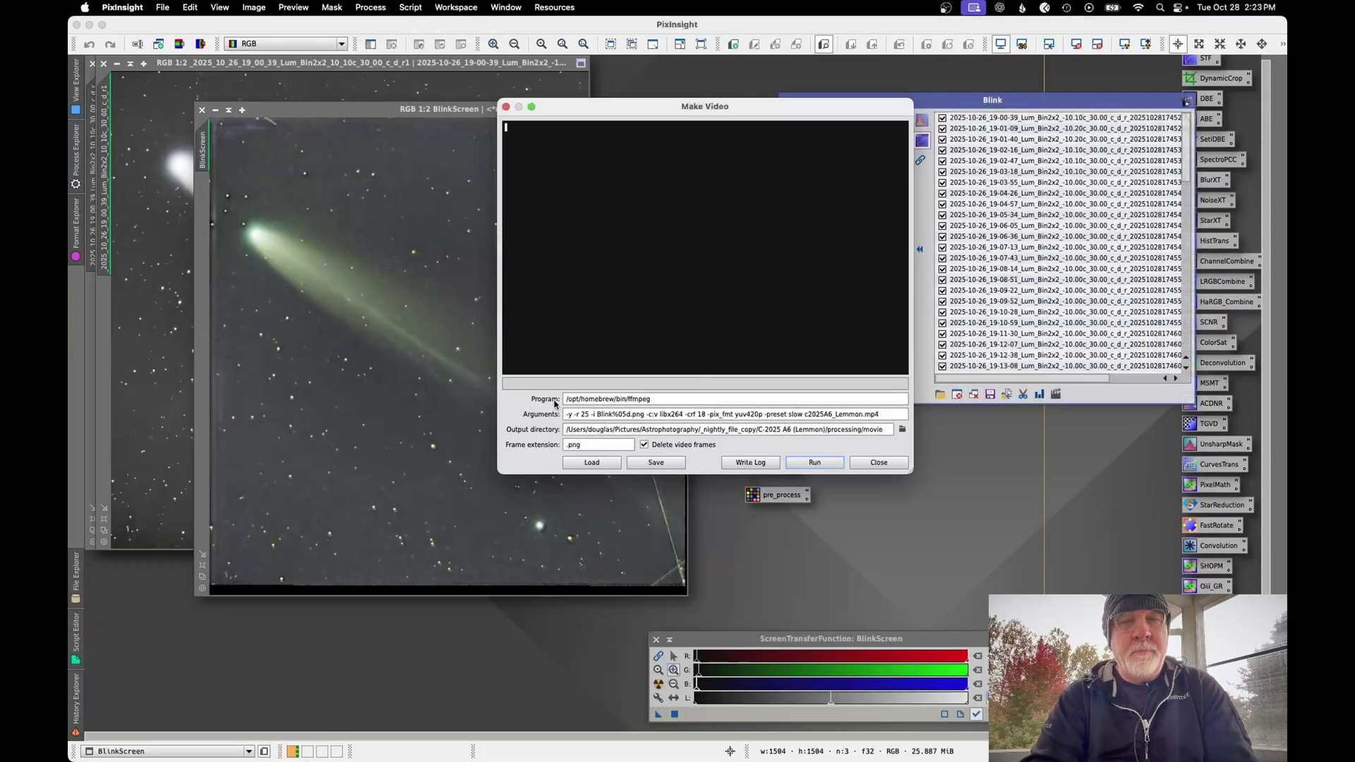
triple_click(651, 414)
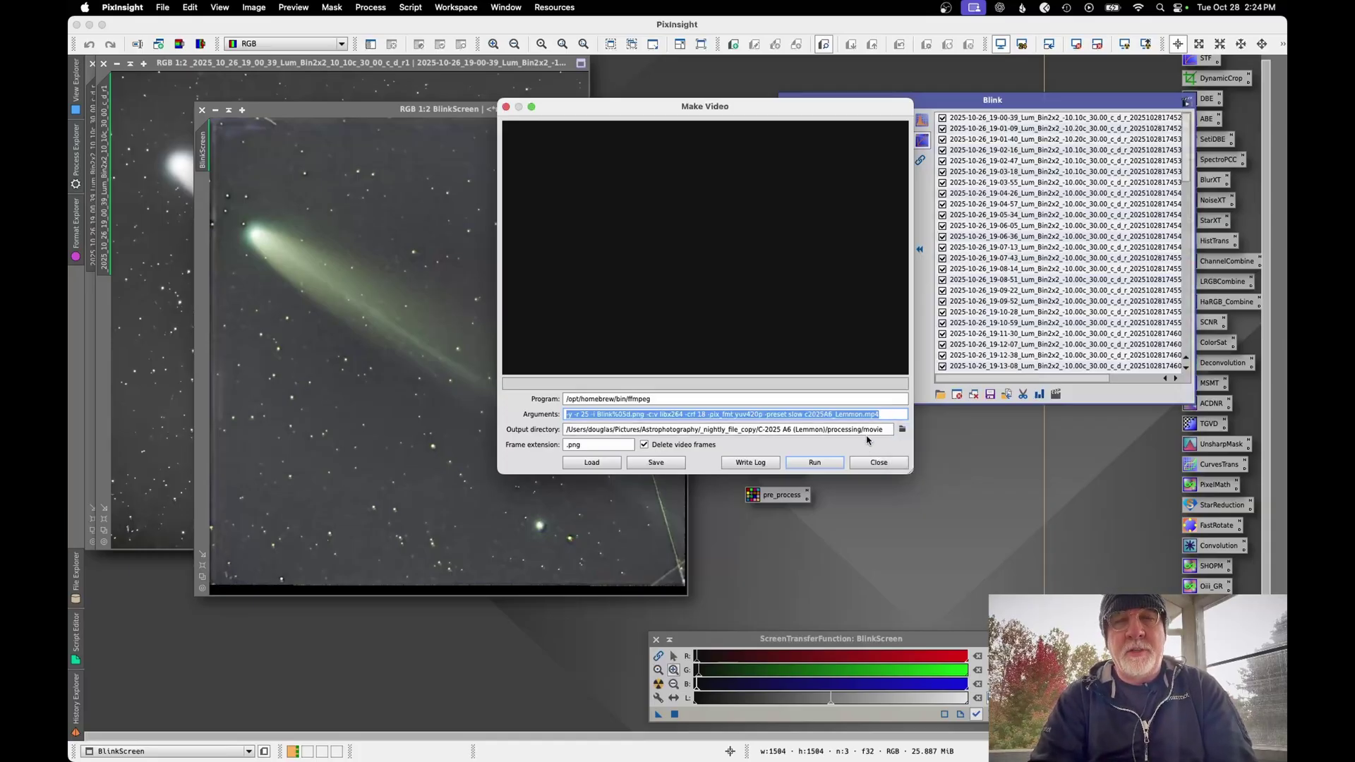
click(902, 429)
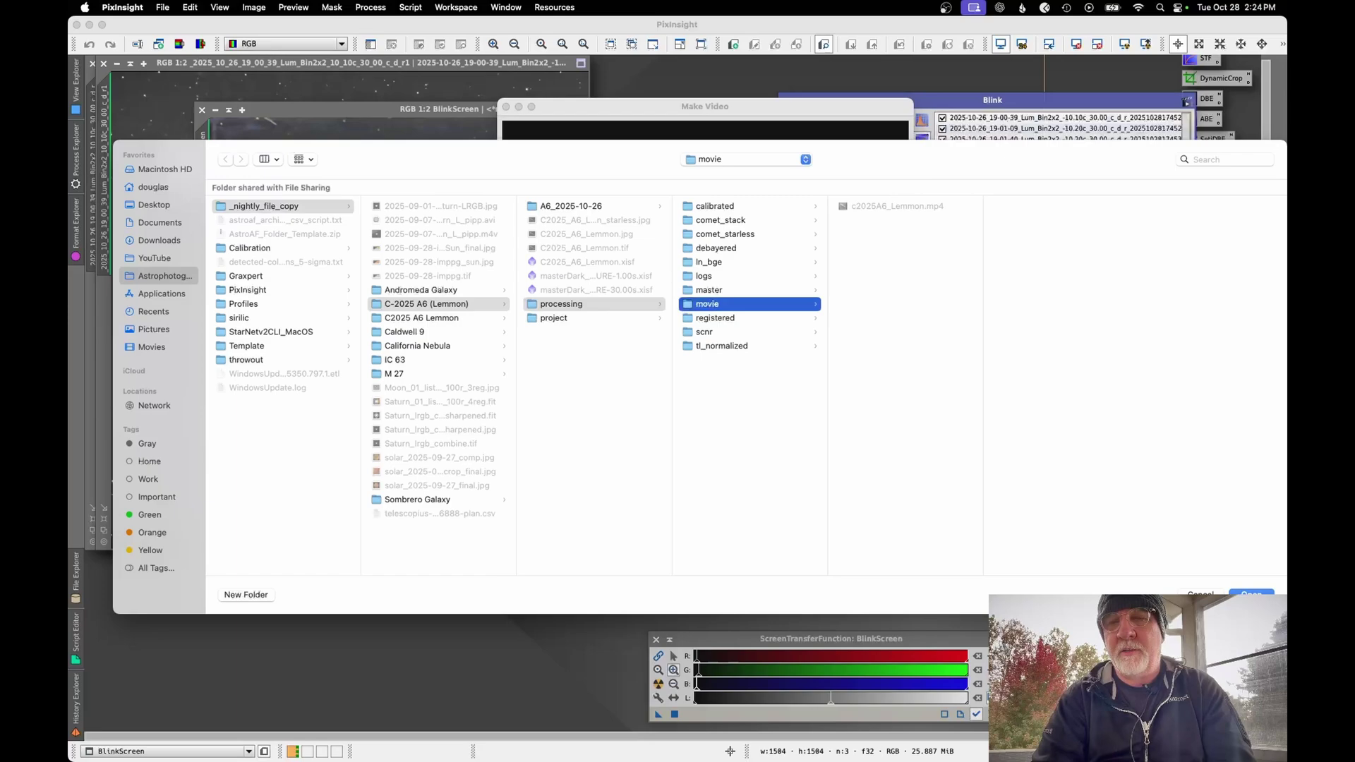
key(Return)
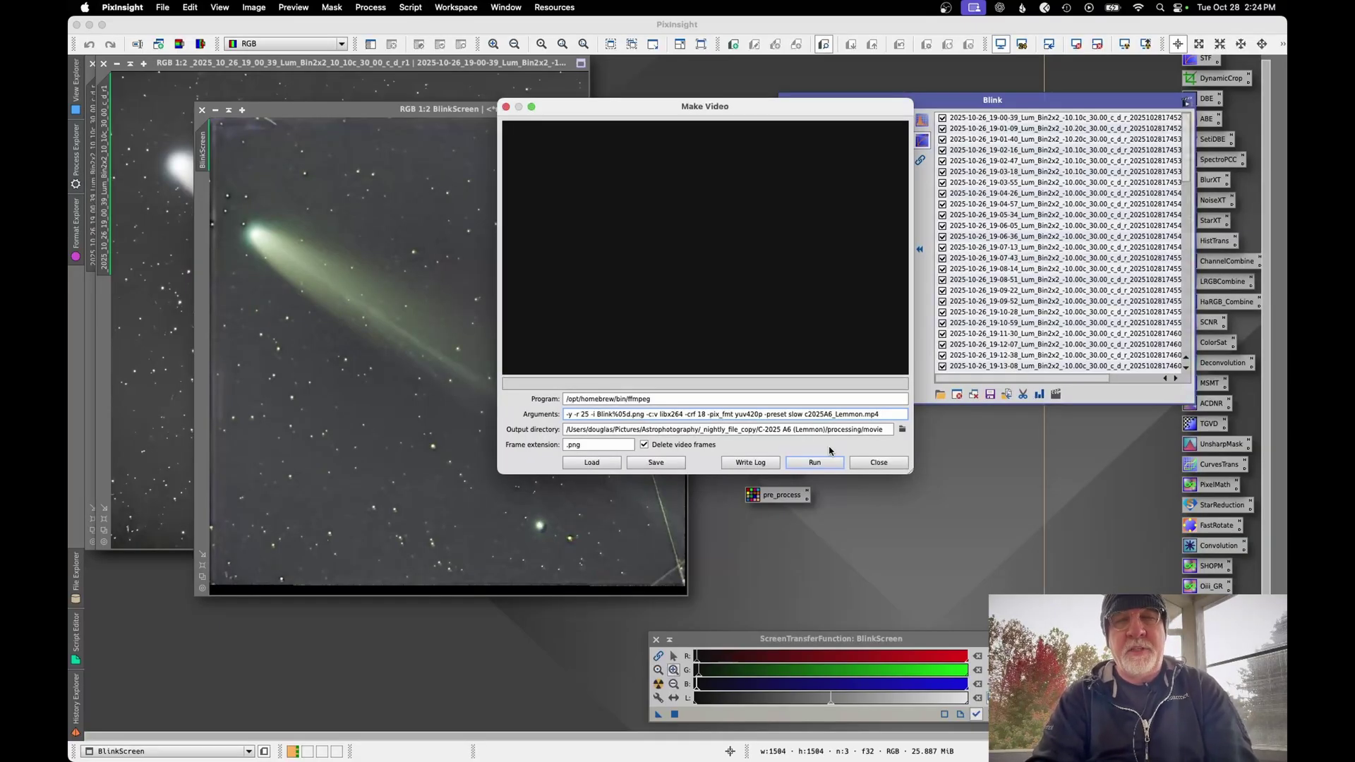
click(882, 463)
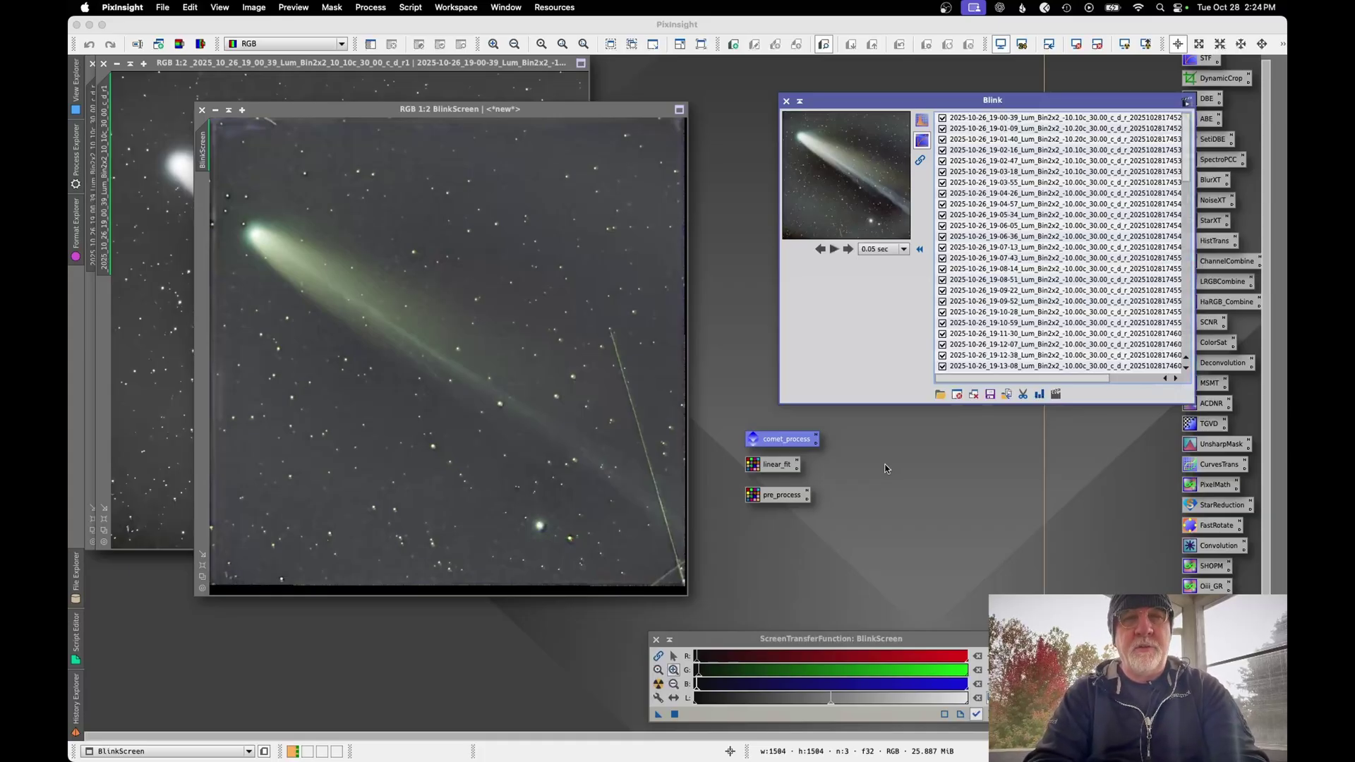
Switch to DaVinci Resolve, show the start of the c2025A6_Lemmon.mp4 clip, and review its Primaries and High Dynamic Range color adjustments.
key(super+Tab)
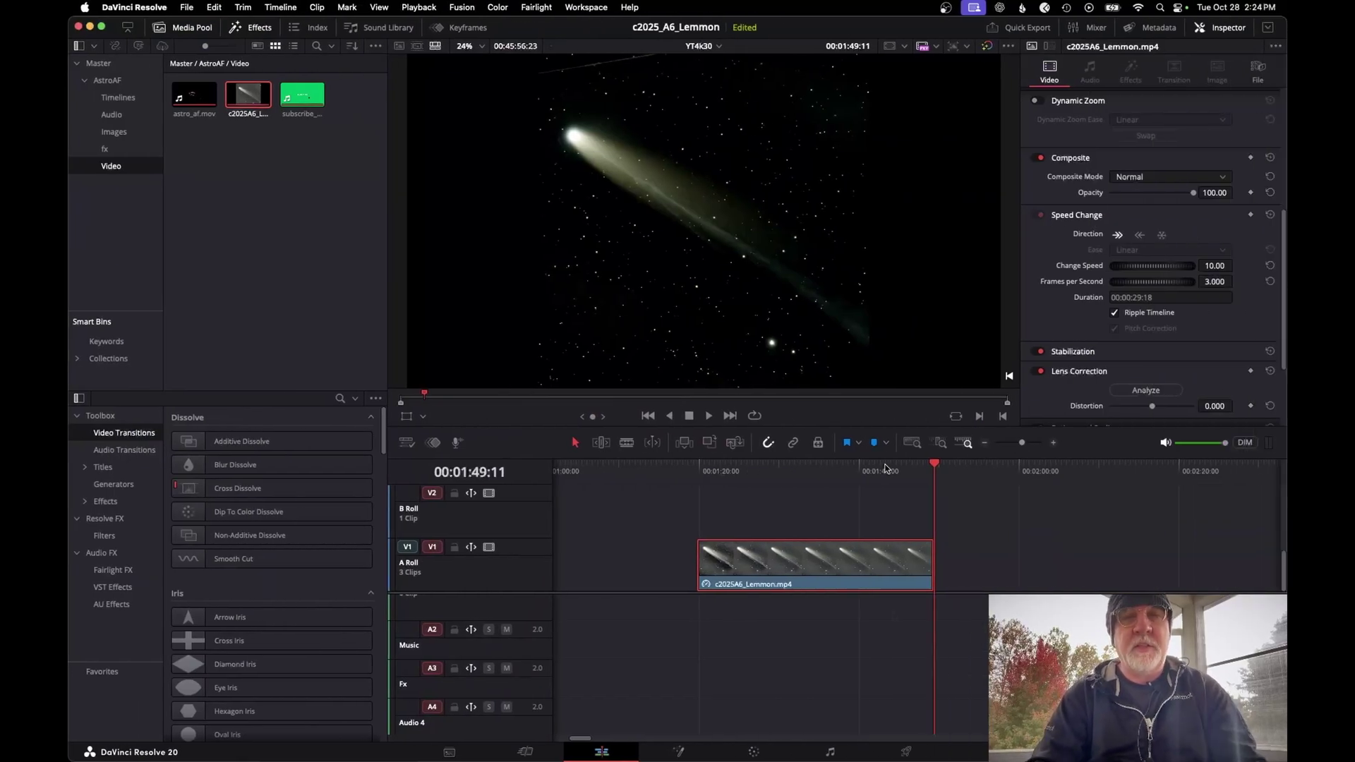
click(698, 469)
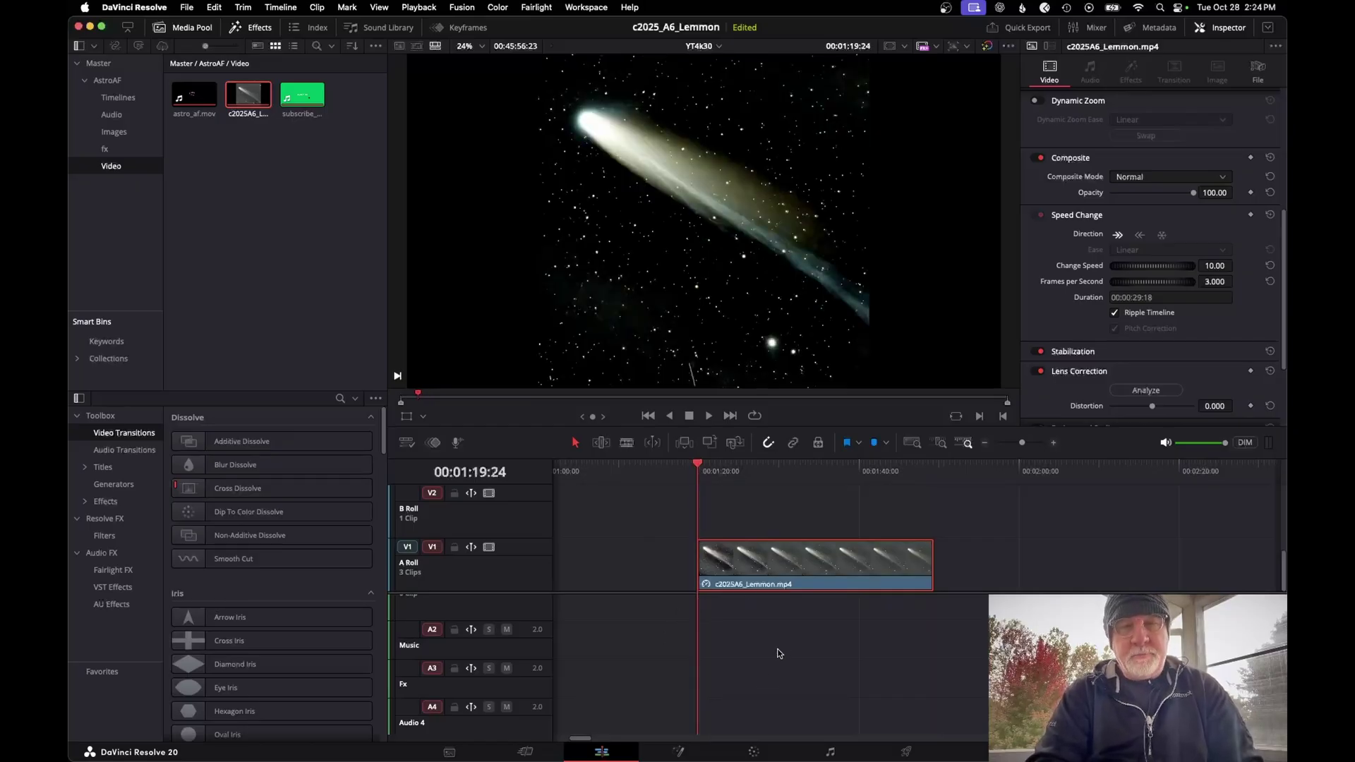
click(754, 752)
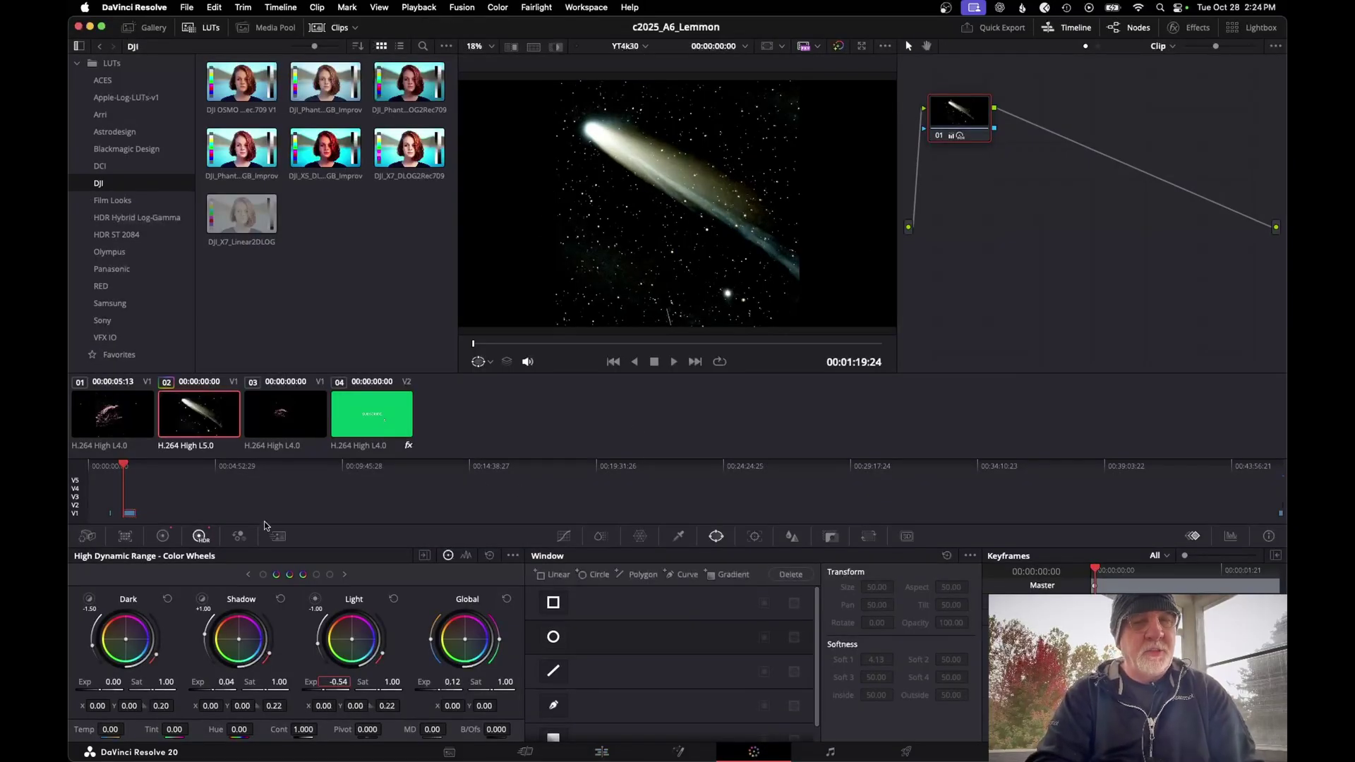
click(163, 536)
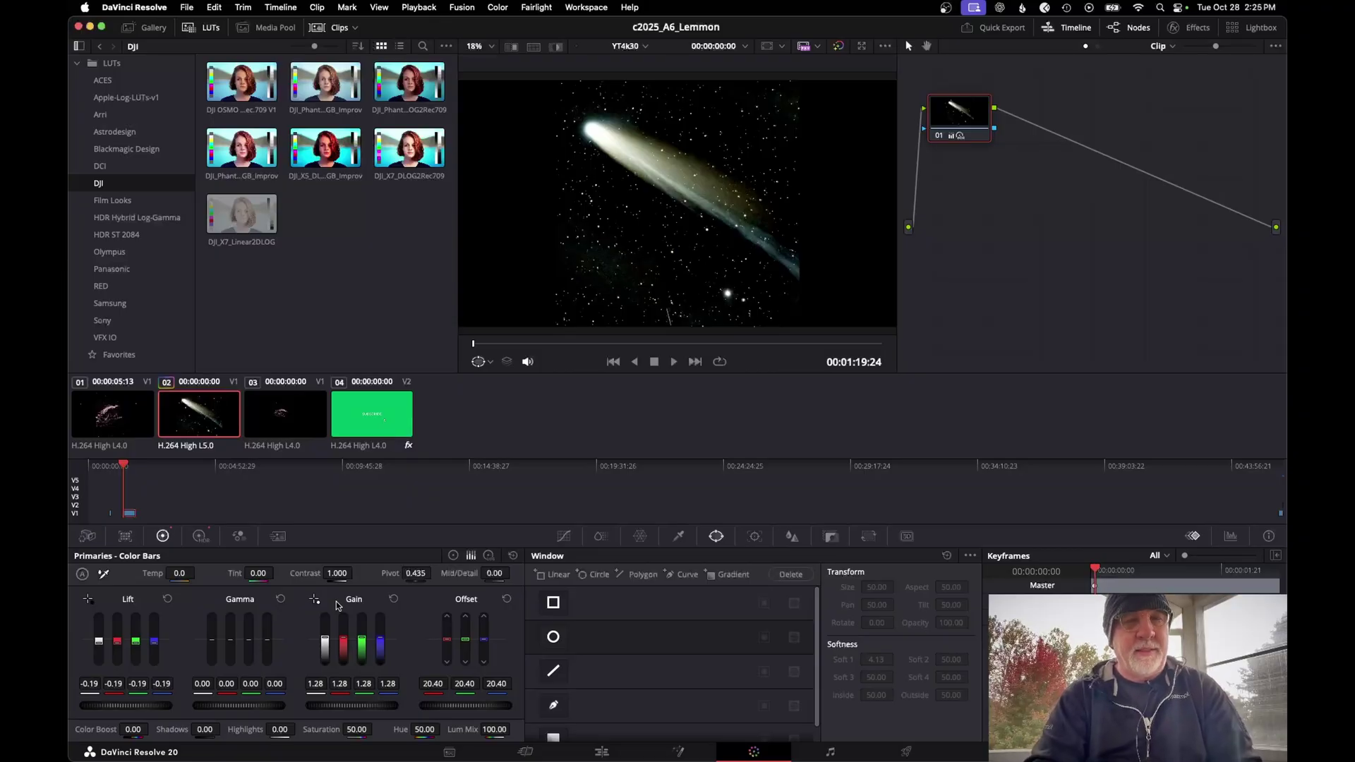
click(199, 536)
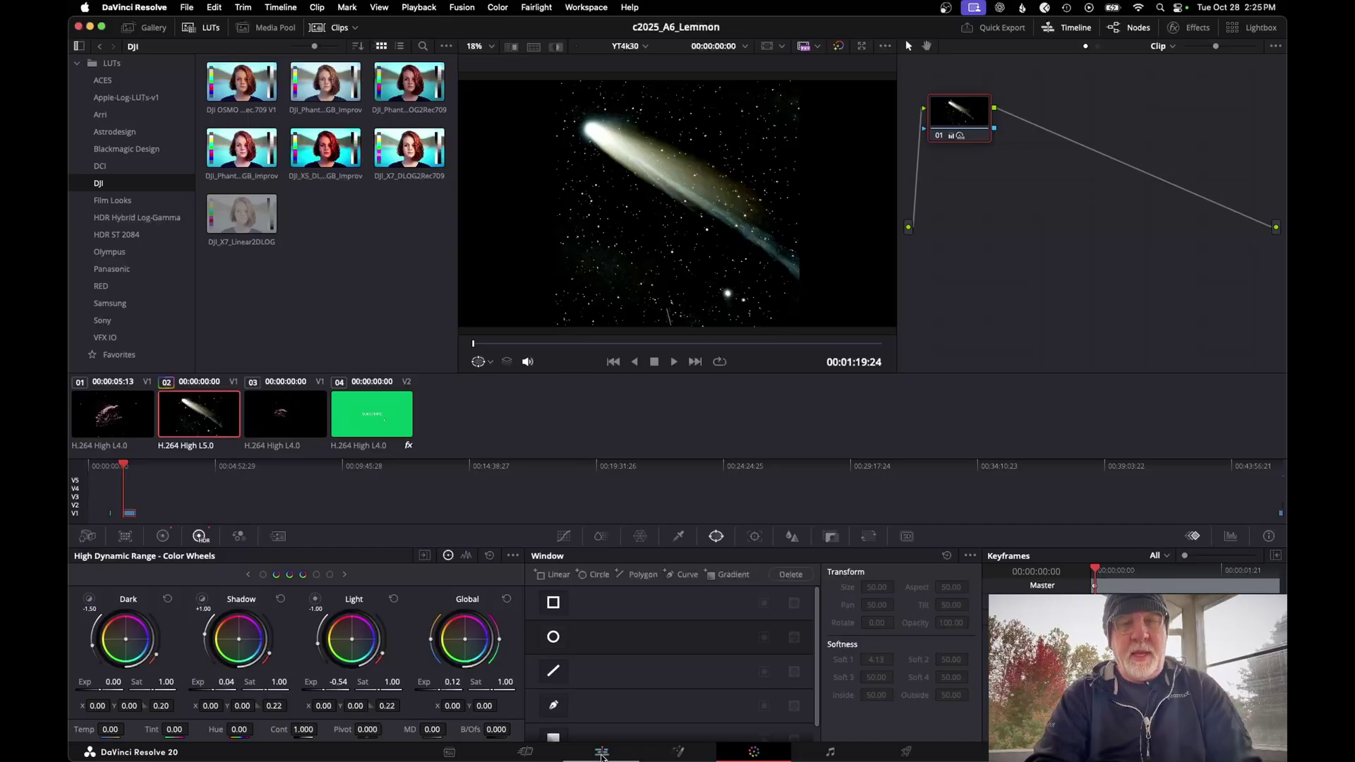
Return to the editing timeline and move the playhead to the end of the c2025A6_Lemmon.mp4 clip.
click(601, 752)
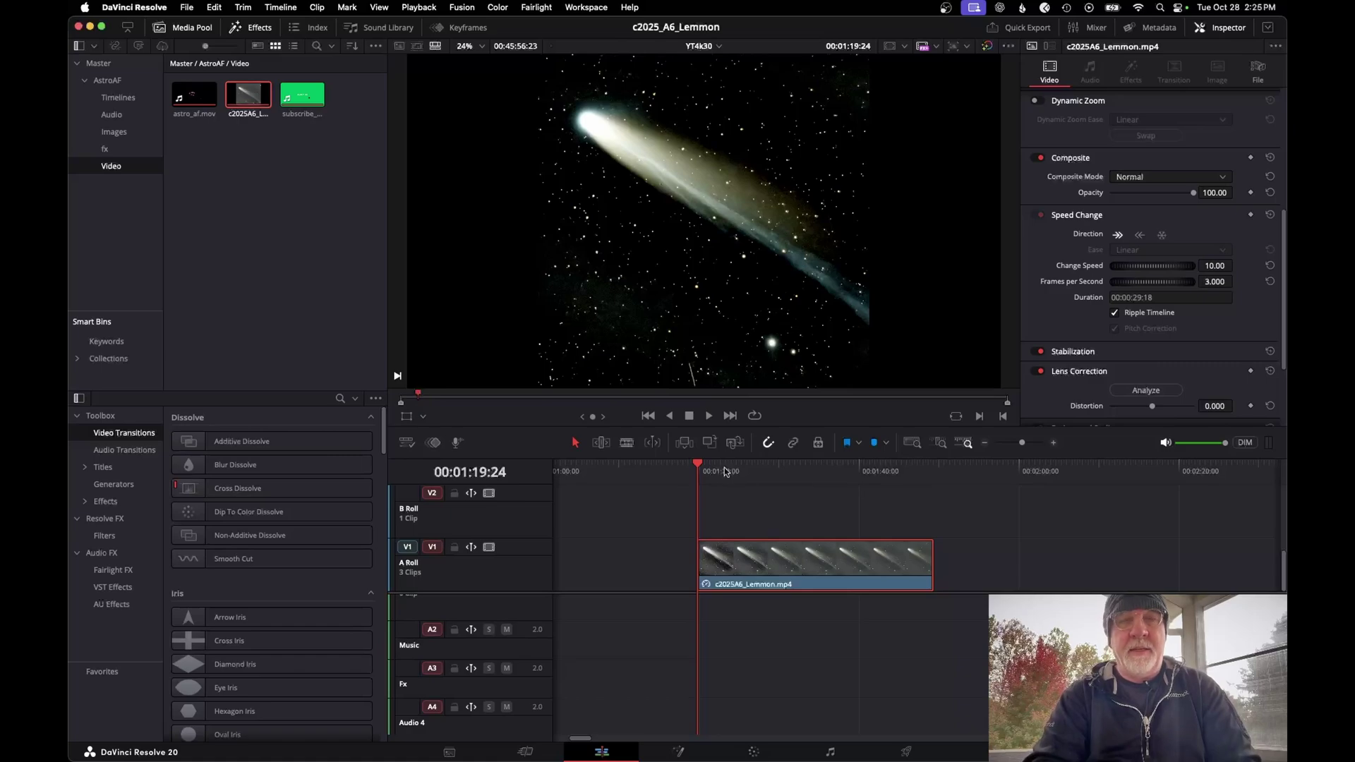
click(932, 466)
key(Left)
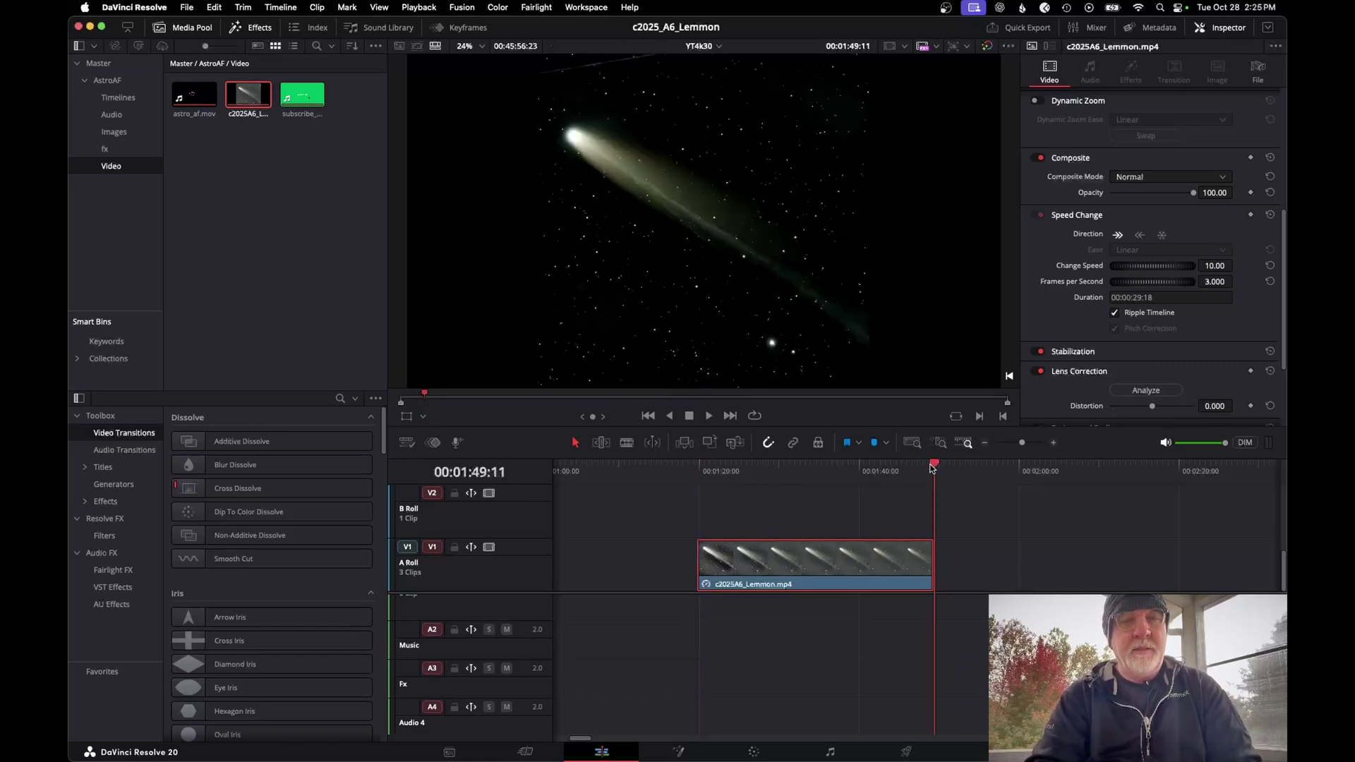